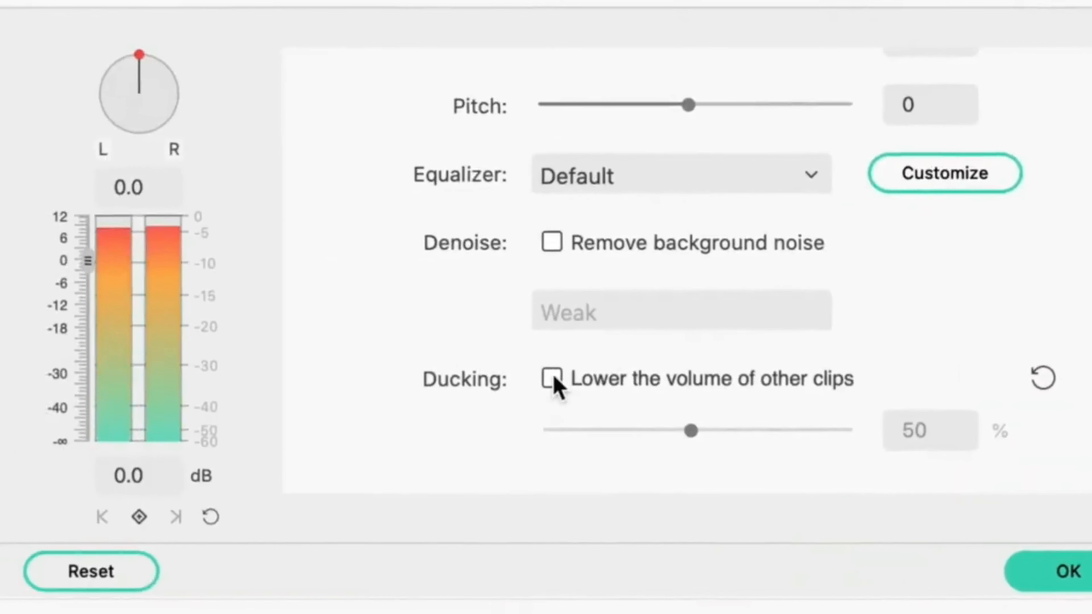
# Enable ducking to lower the volume of other clips, and match the current clip's color to the reference frame
pyautogui.click(553, 378)
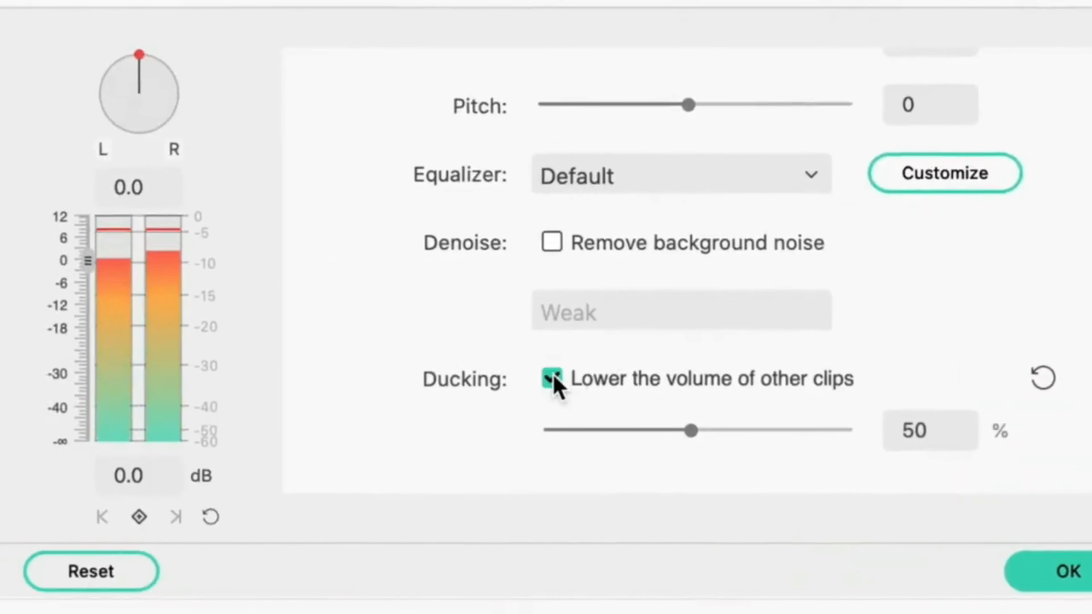
pyautogui.moveTo(669, 489); pyautogui.dragTo(780, 490)
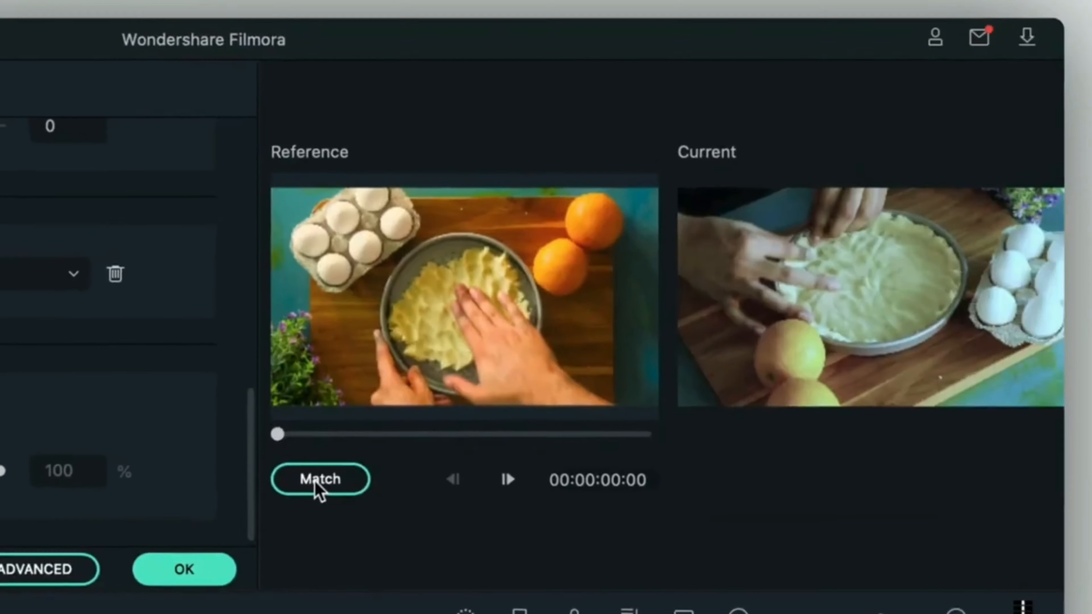
pyautogui.click(319, 481)
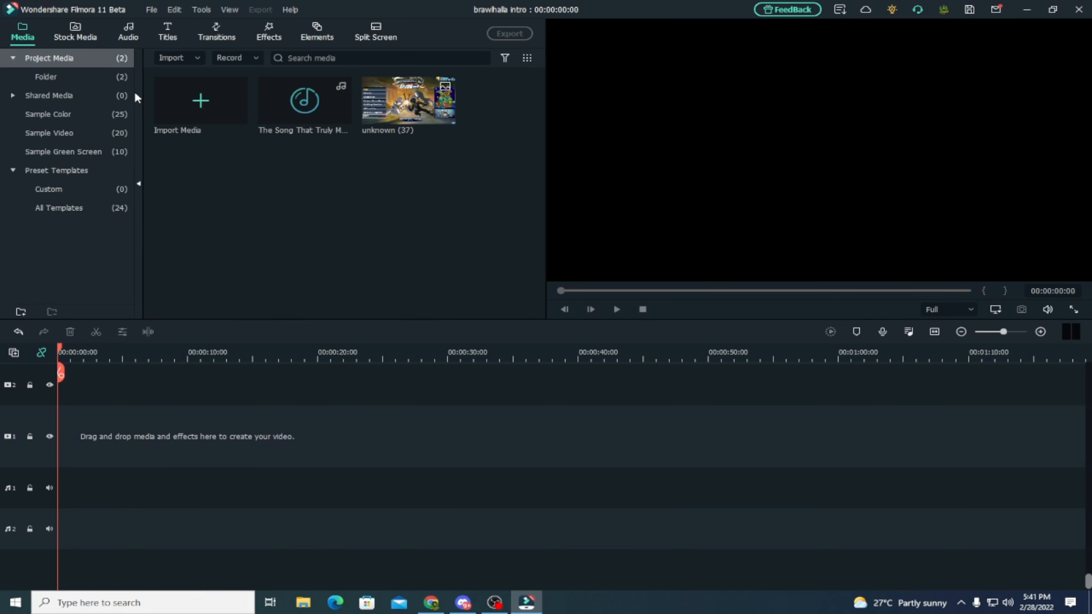
# Add the Filmstock Cyber Gaming Intro Opener title at the start of the first video track
pyautogui.click(166, 34)
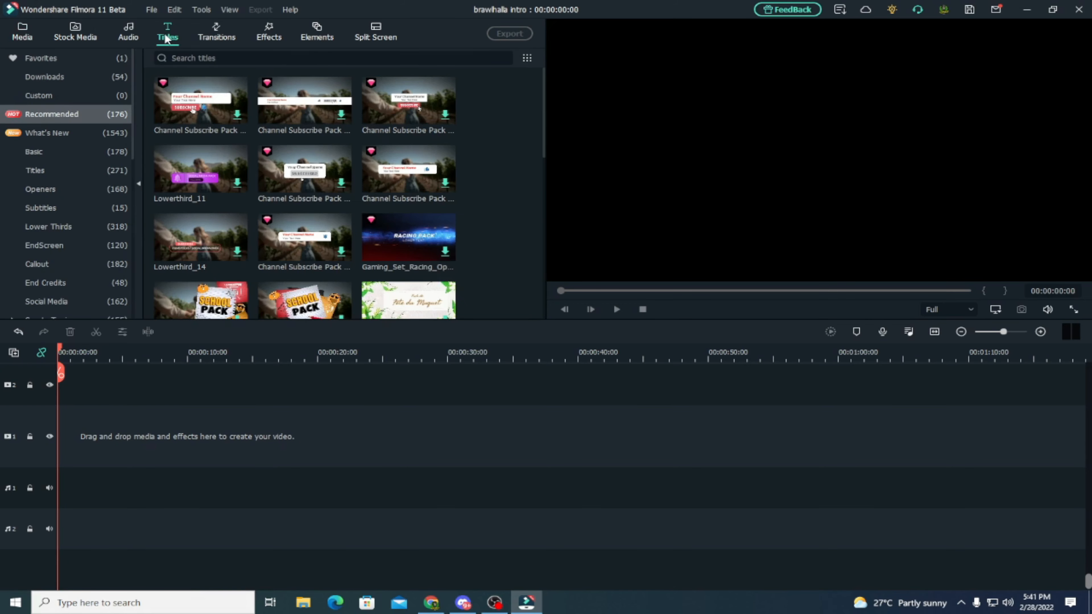
pyautogui.scroll(-5, 26, 172)
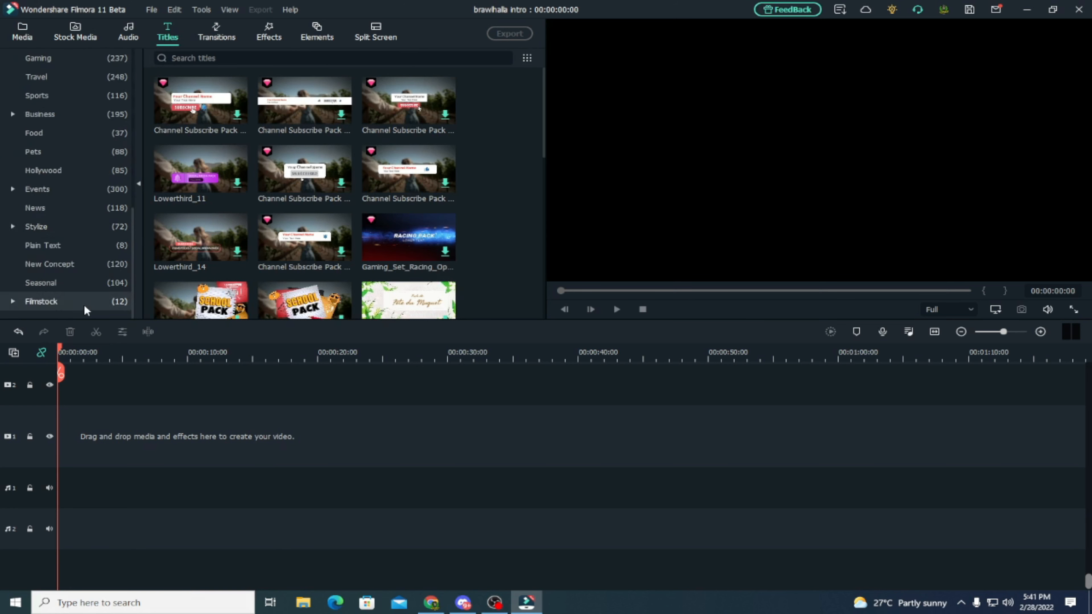
pyautogui.click(84, 304)
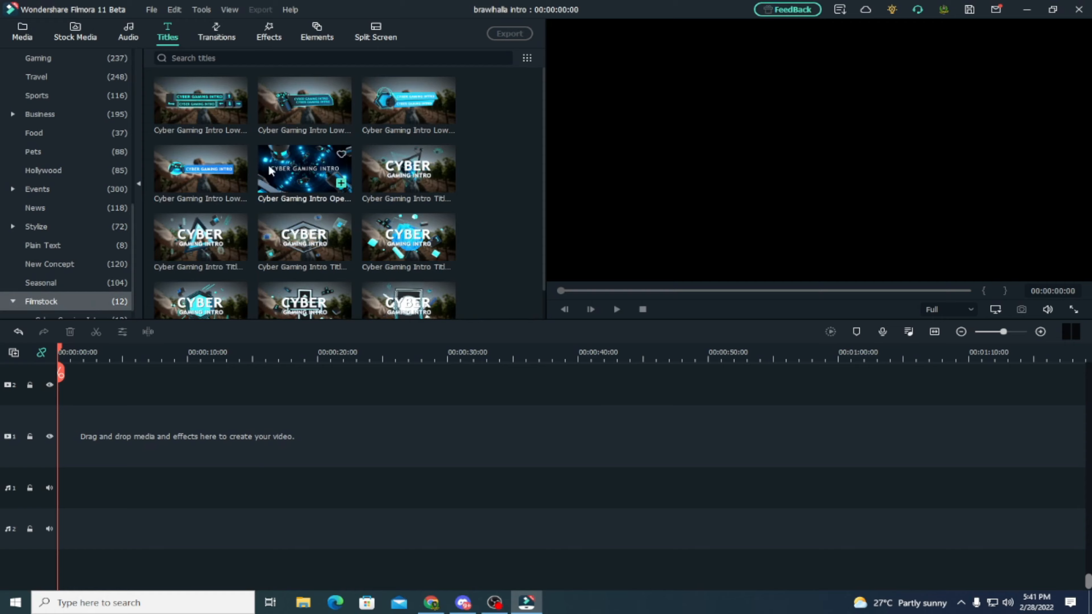
pyautogui.click(288, 171)
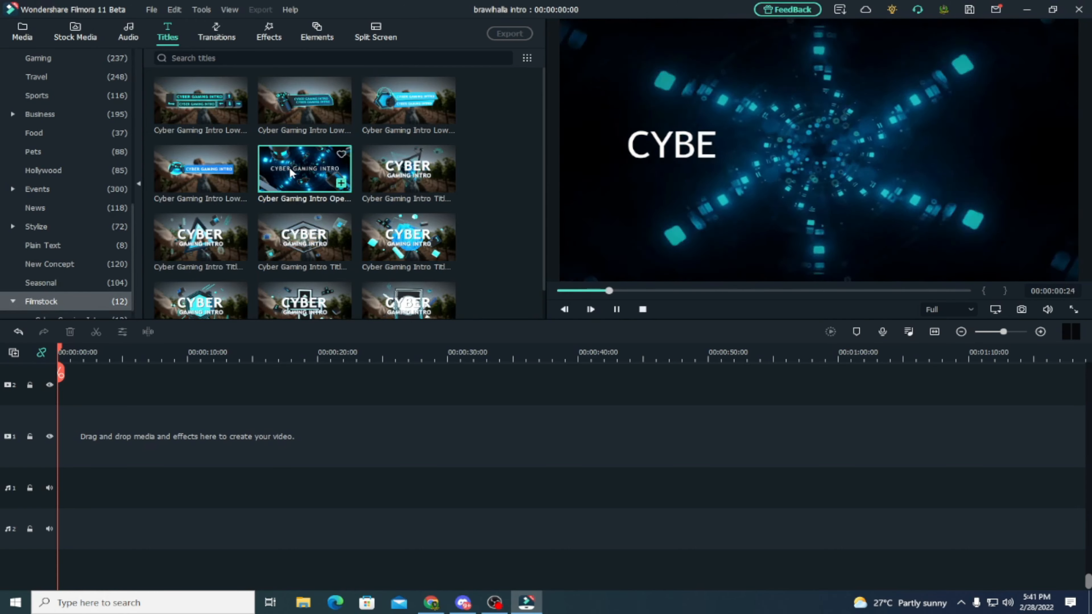
pyautogui.moveTo(285, 202); pyautogui.dragTo(51, 465)
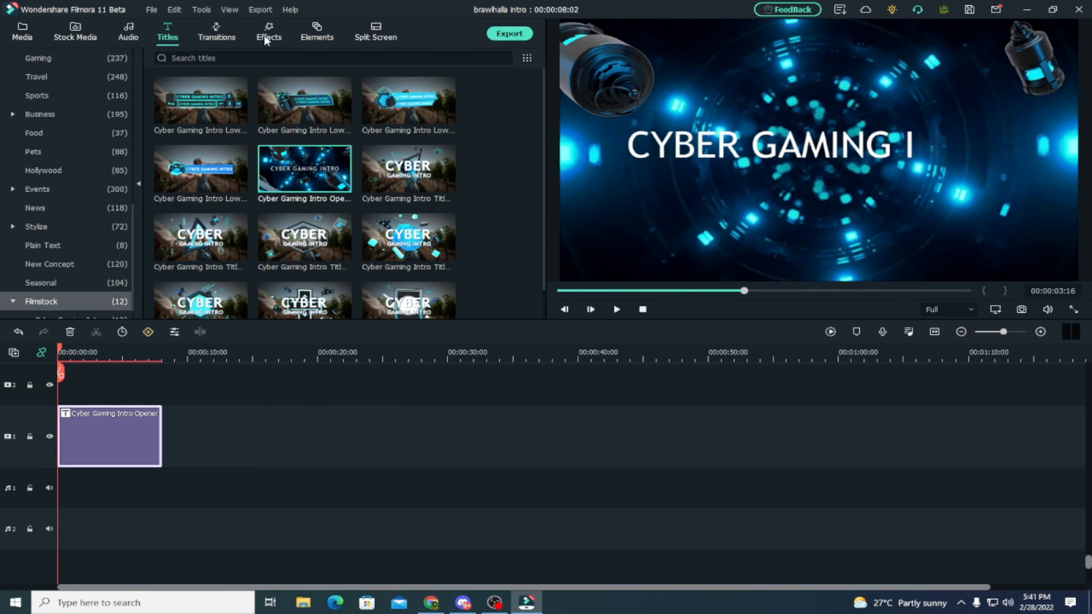
# Add the Cyber Gaming Intro game controller element directly after the opener title on the first video track
pyautogui.click(318, 29)
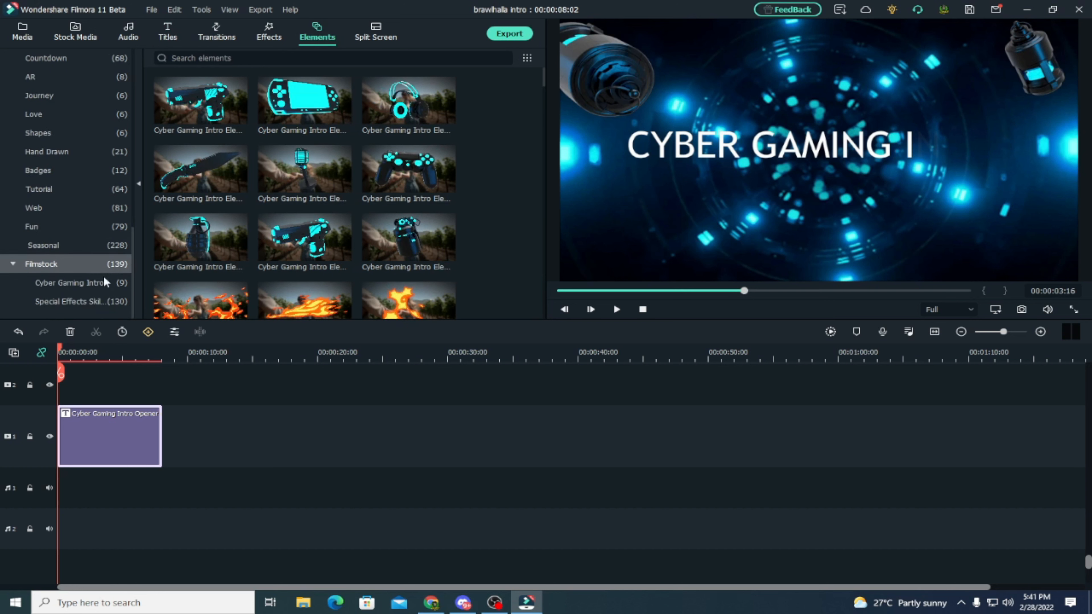
pyautogui.click(378, 172)
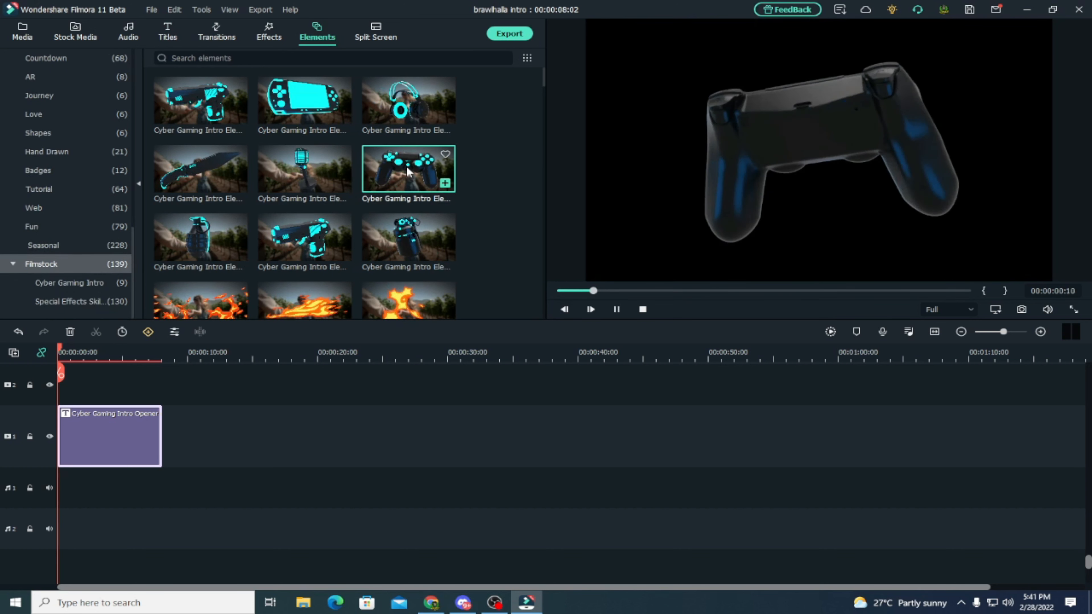
pyautogui.moveTo(378, 172); pyautogui.dragTo(170, 422)
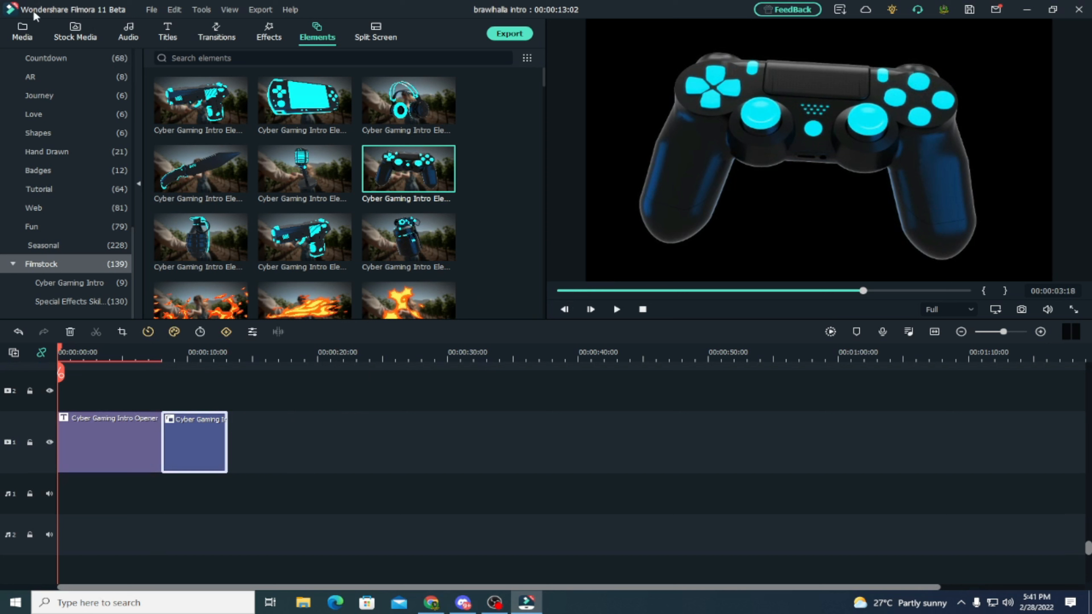
# Search the audio library for "Cinimatic" using the suggested term
pyautogui.click(133, 31)
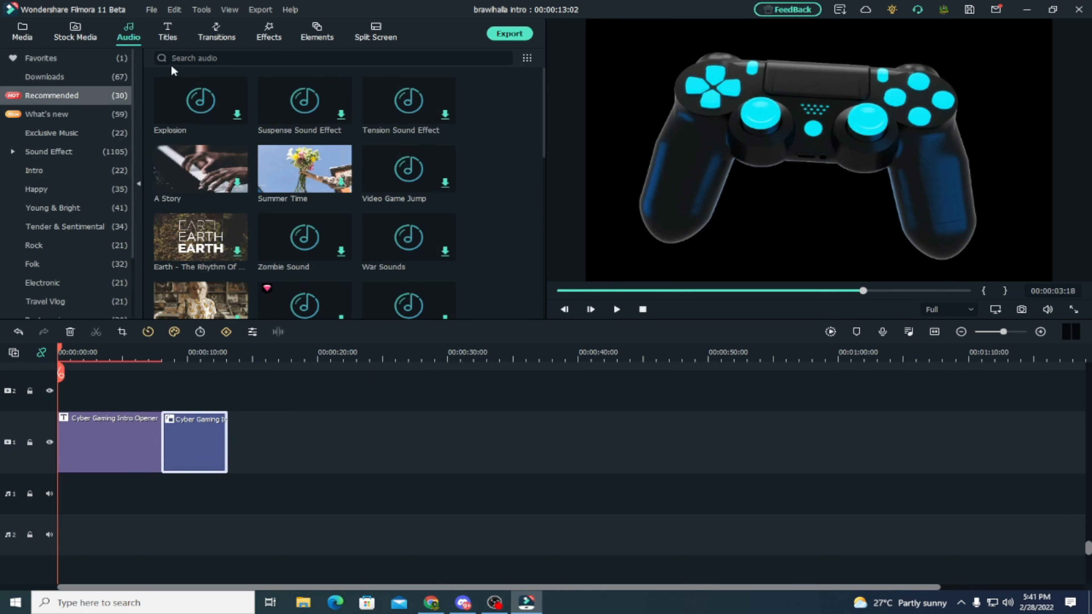
pyautogui.click(210, 52)
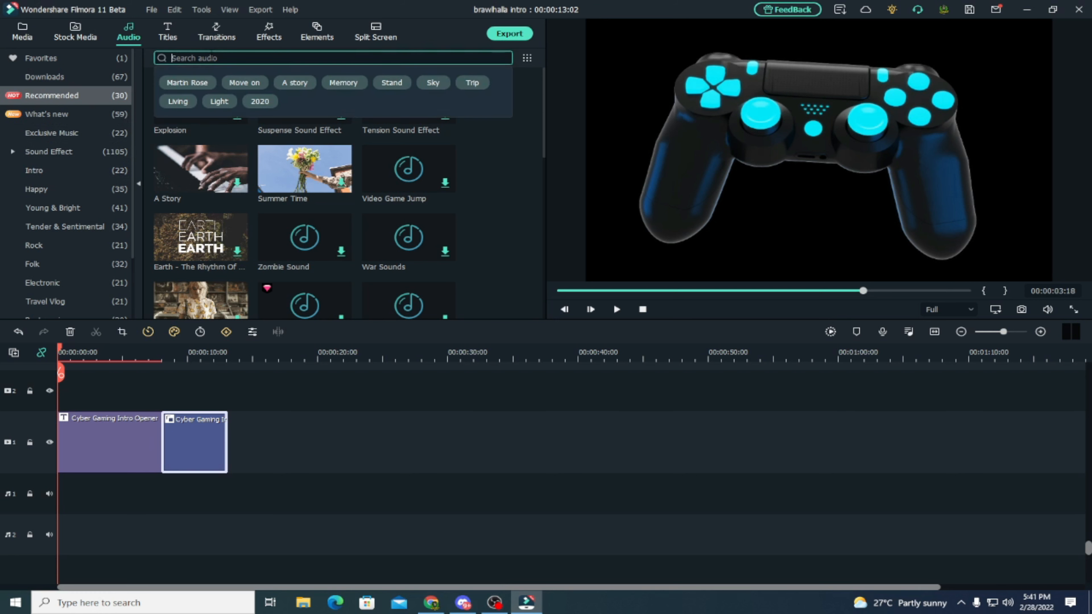
pyautogui.write('cini')
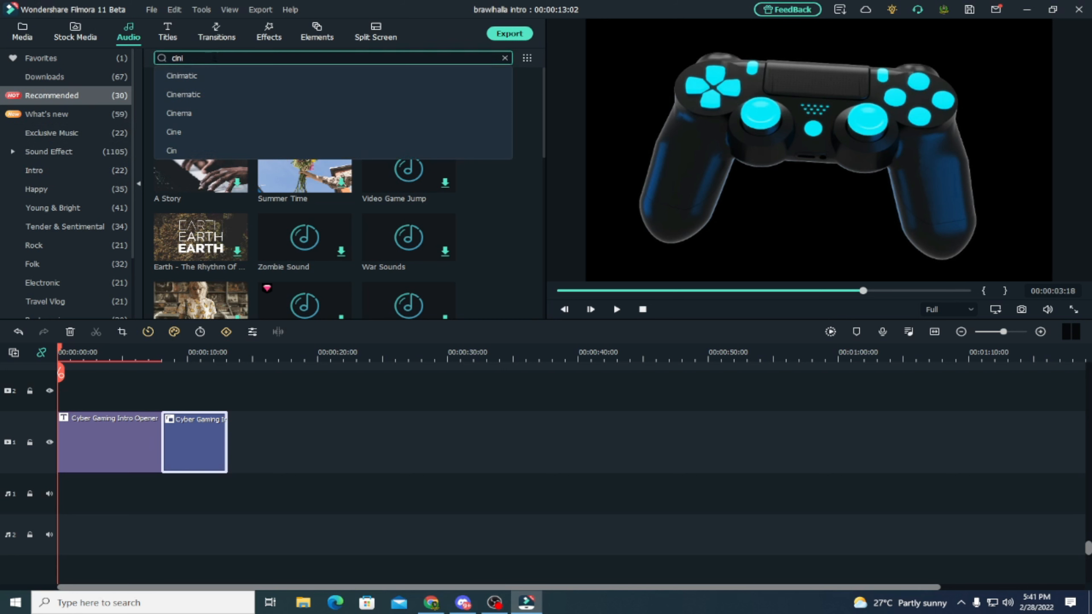
pyautogui.click(210, 76)
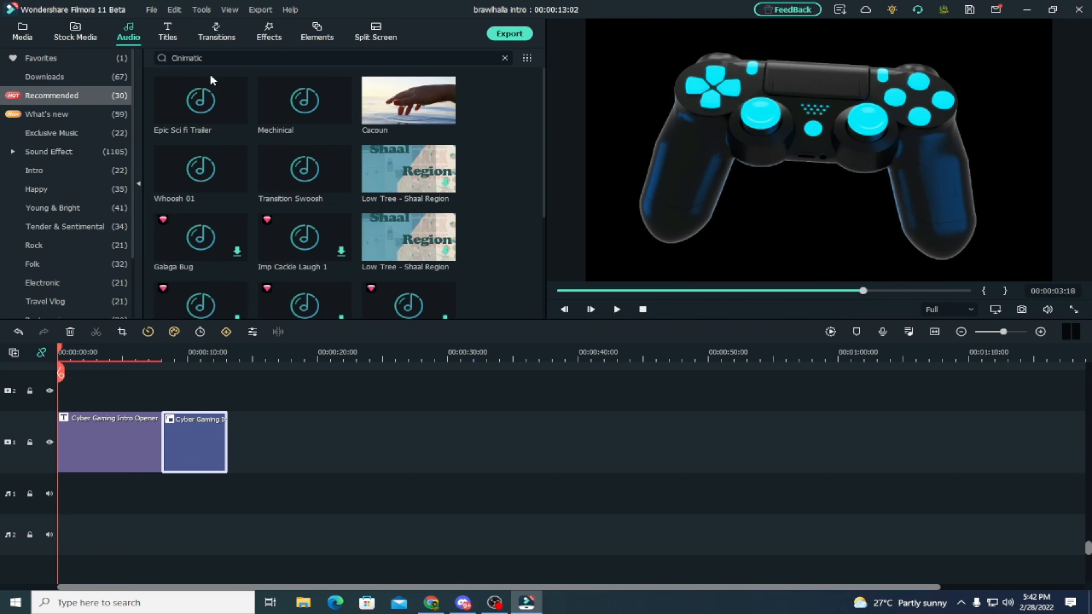
# Place Epic Sci fi Trailer at the start of the first audio track and trim its opening to leave a 00:00:22:58 clip
pyautogui.click(205, 105)
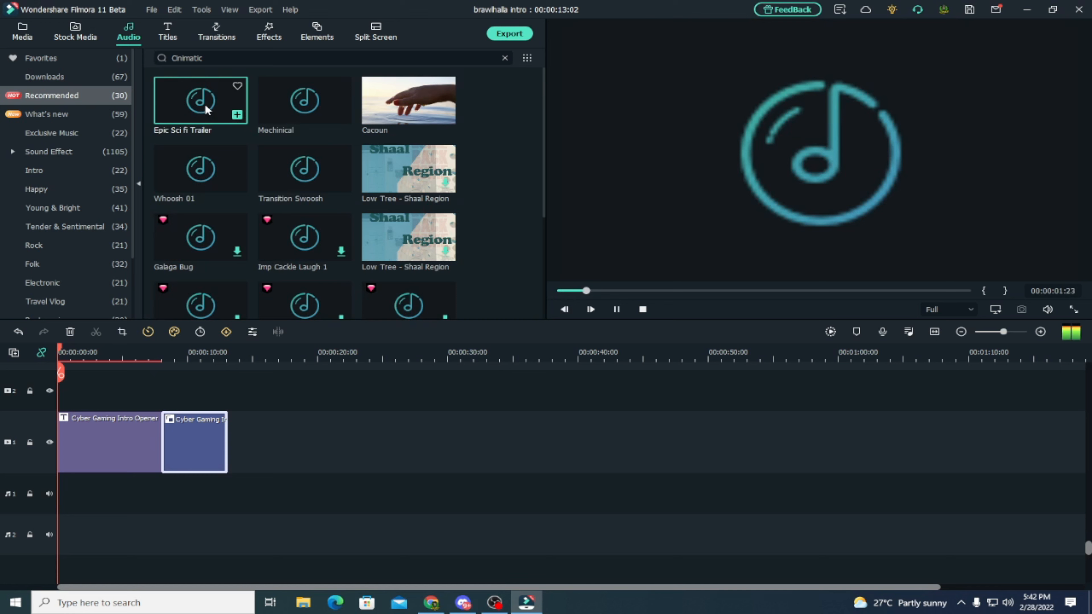
pyautogui.moveTo(204, 103); pyautogui.dragTo(55, 486)
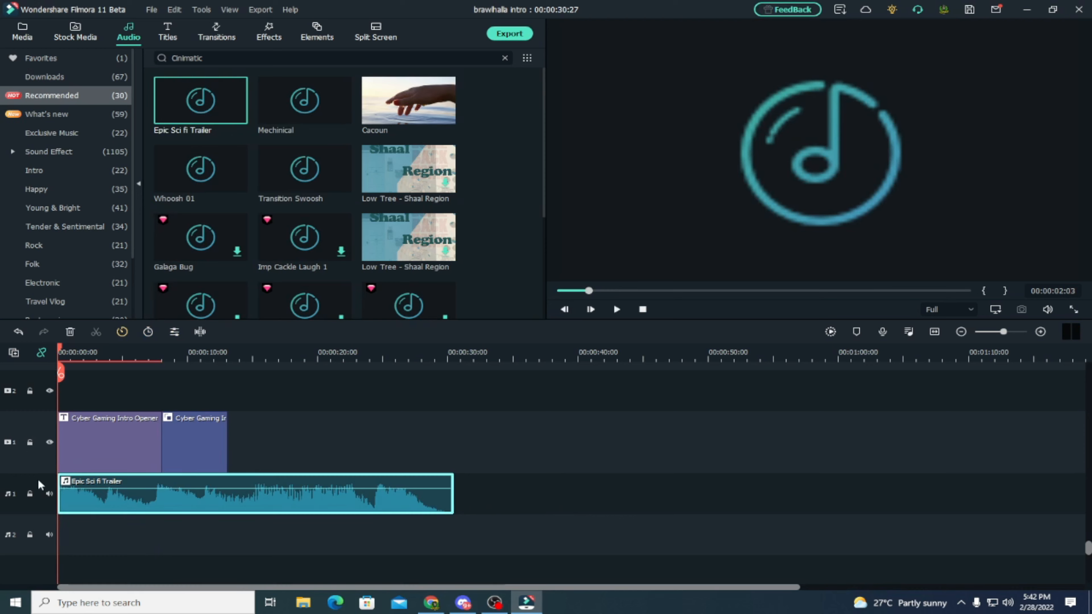
pyautogui.click(94, 506)
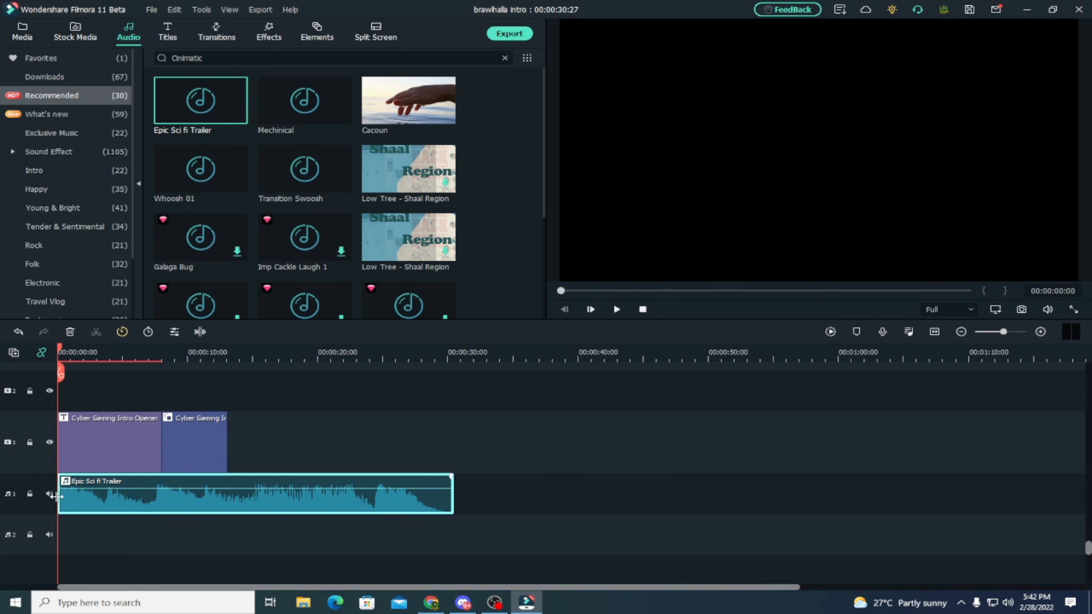
pyautogui.moveTo(60, 493); pyautogui.dragTo(88, 501)
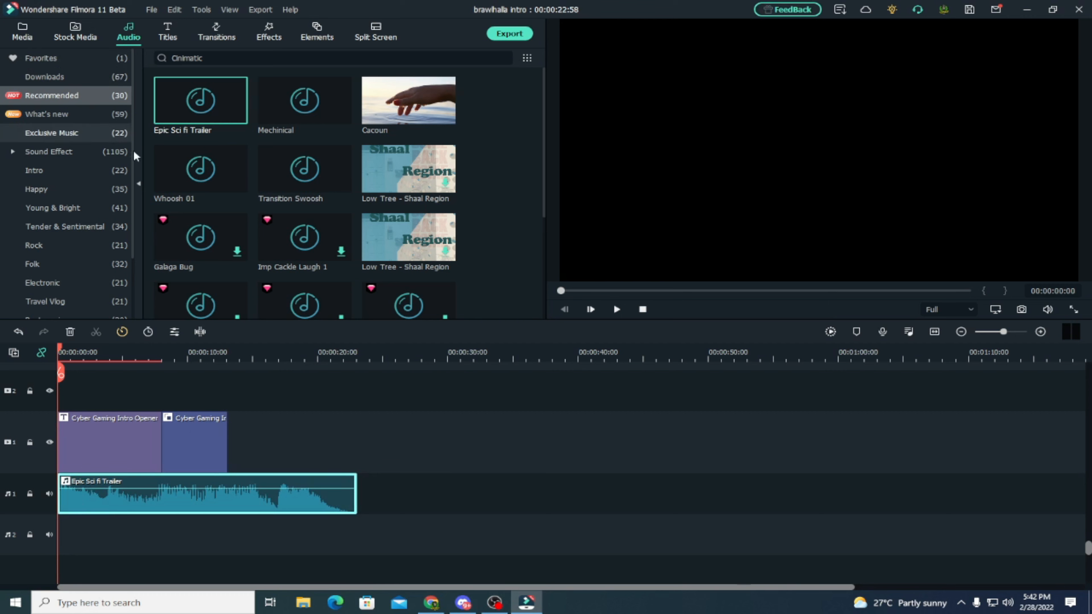
# Move the controller element up to the second video track and place the unknown (37) image beneath it, right after the opener title
pyautogui.click(23, 32)
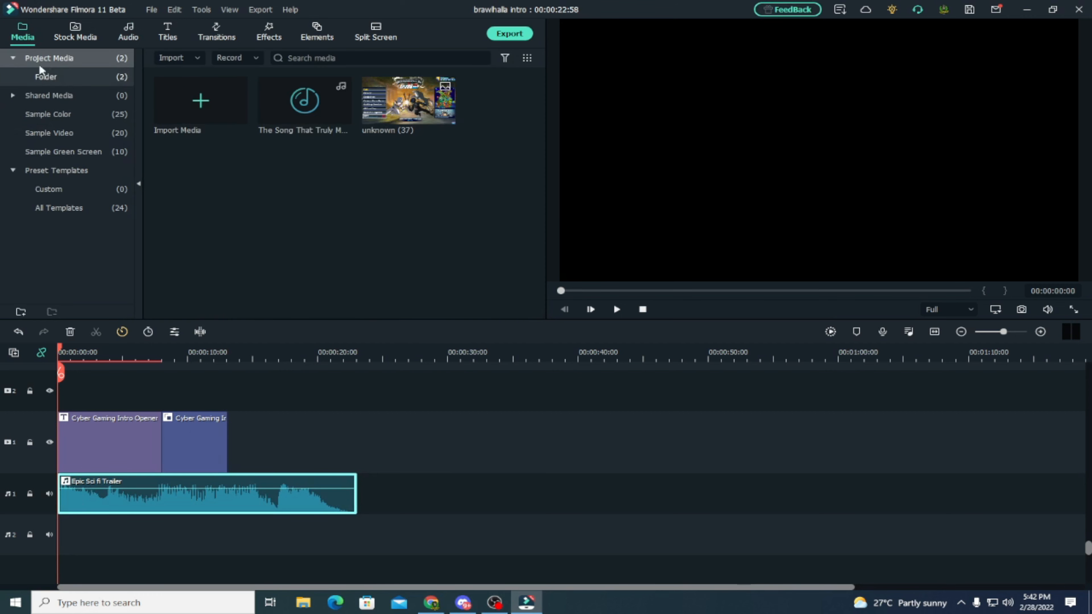
pyautogui.moveTo(177, 432); pyautogui.dragTo(185, 391)
pyautogui.doubleClick(405, 115)
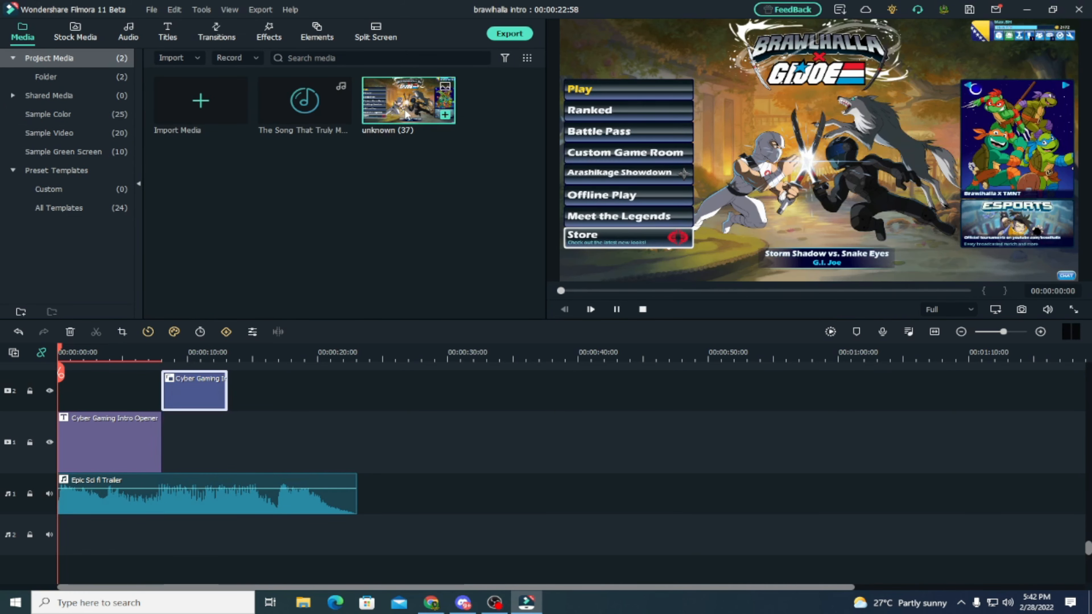
pyautogui.moveTo(346, 316); pyautogui.dragTo(175, 436)
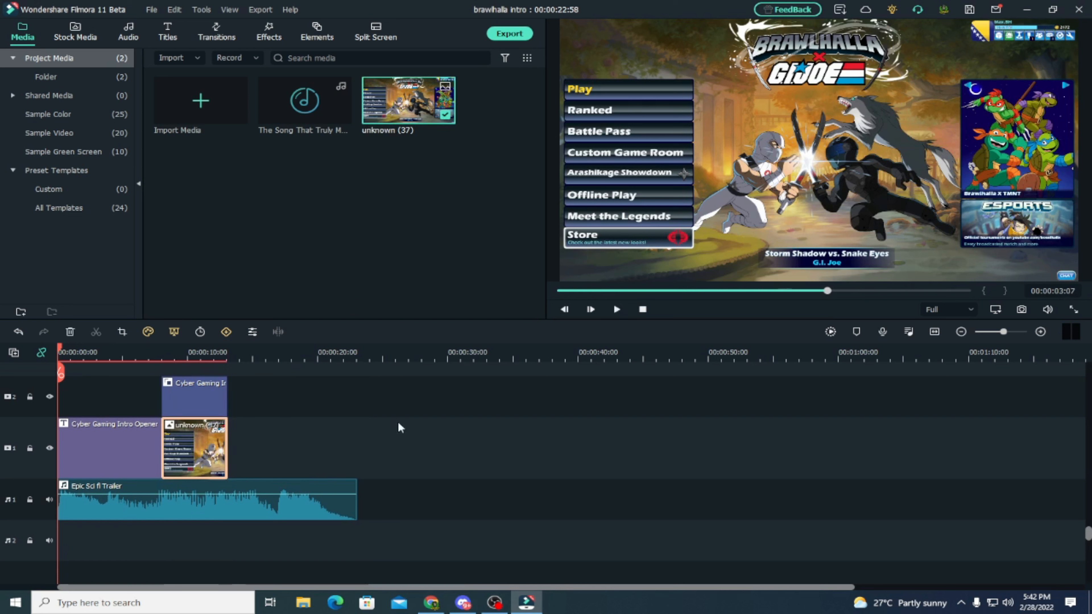
# Render the timeline preview and play back the assembled intro
pyautogui.click(831, 332)
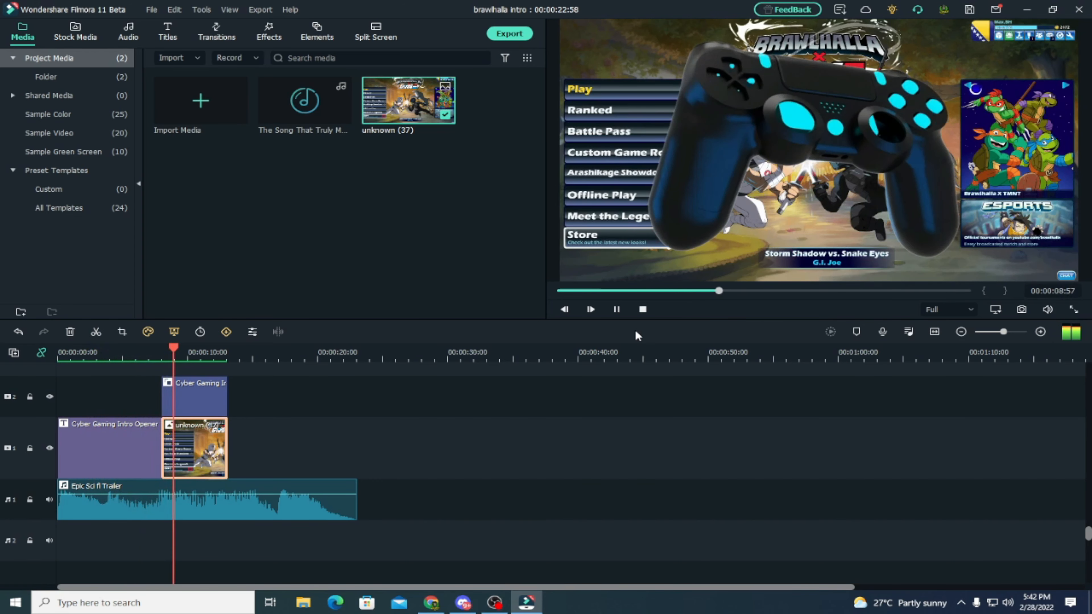
pyautogui.click(616, 310)
pyautogui.moveTo(246, 380); pyautogui.dragTo(204, 460)
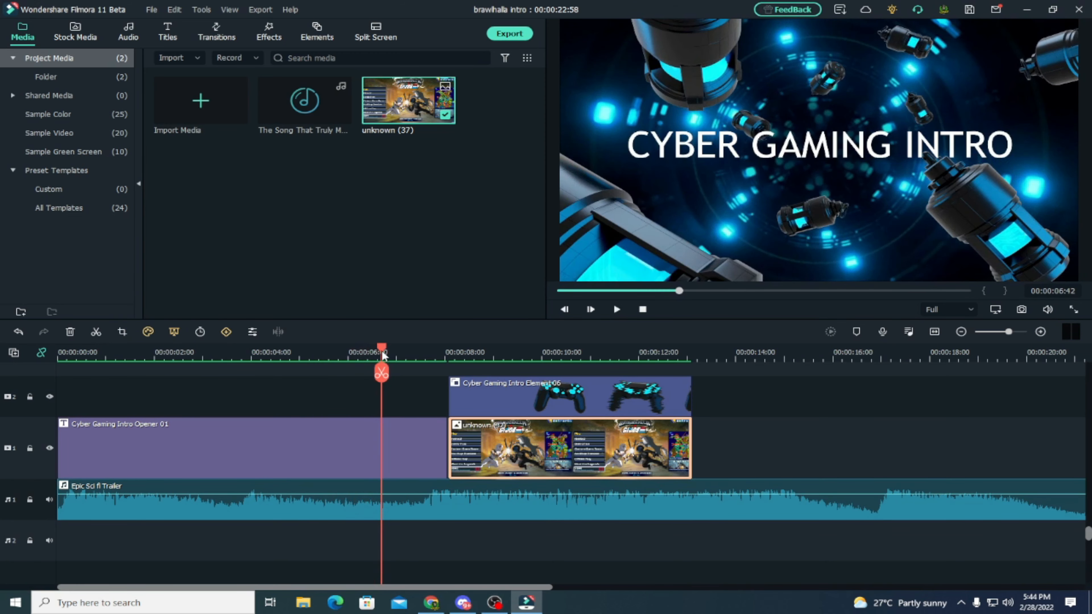
# Trim the Epic Sci fi Trailer's beginning off at 00:00:03:53 and delete the gap so the music starts at zero
pyautogui.moveTo(380, 355); pyautogui.dragTo(247, 358)
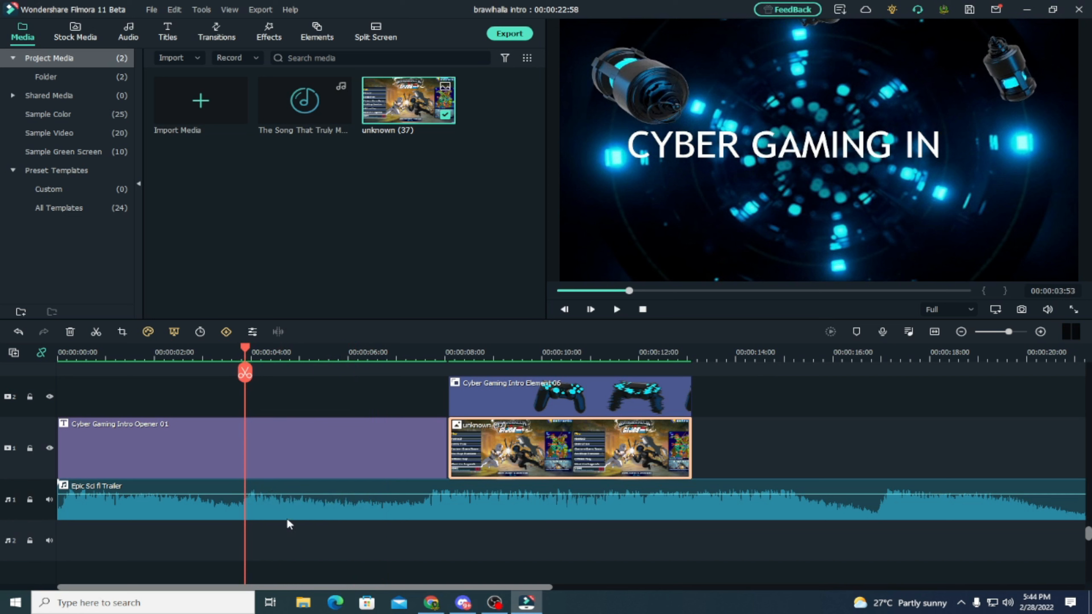
pyautogui.click(172, 506)
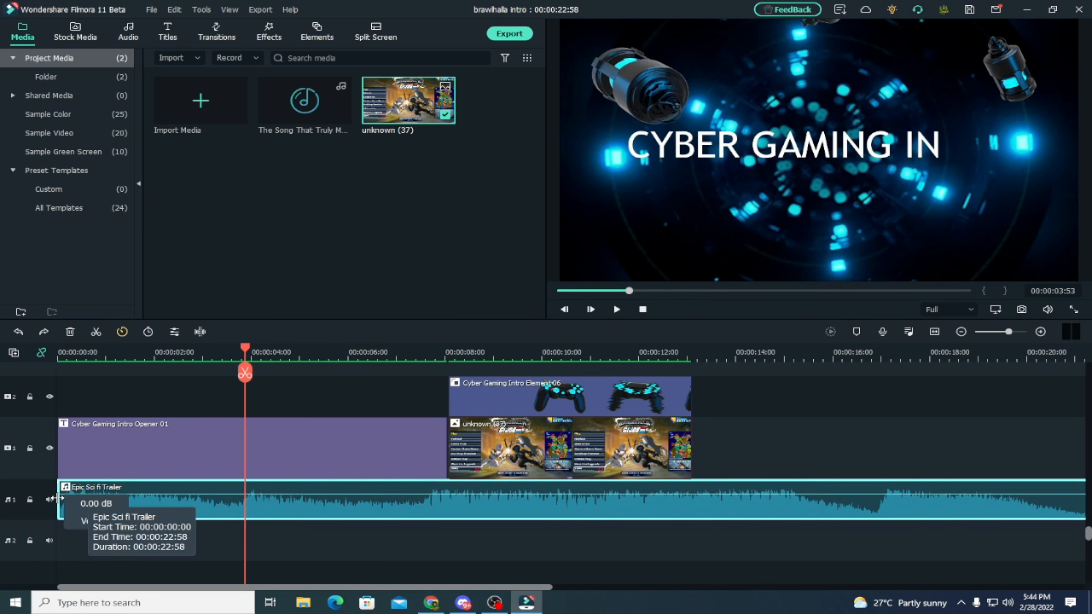
pyautogui.moveTo(57, 498); pyautogui.dragTo(244, 528)
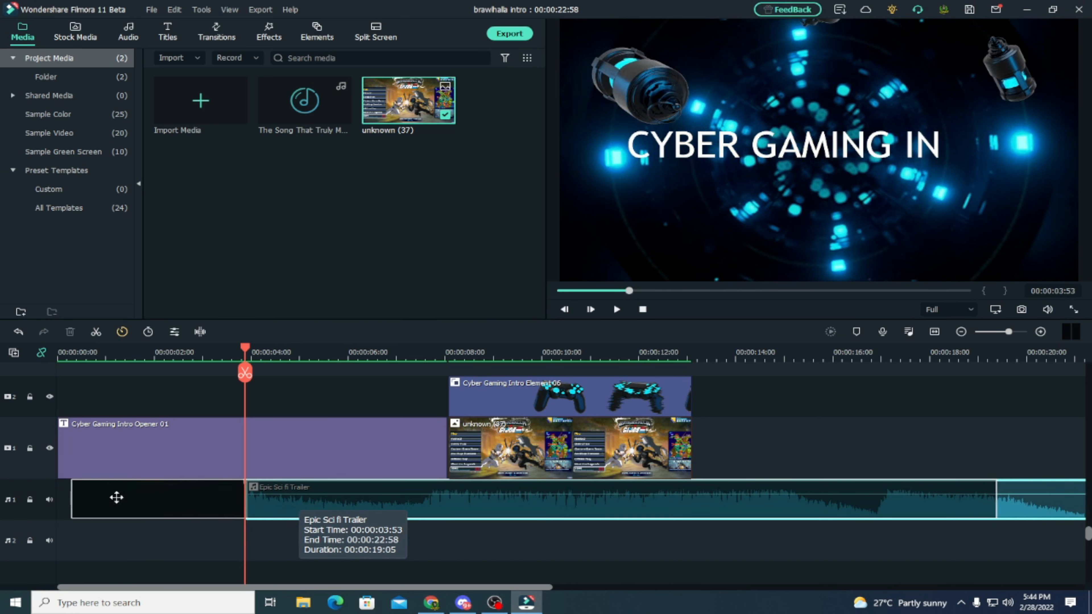
pyautogui.click(116, 498)
pyautogui.press('Delete')
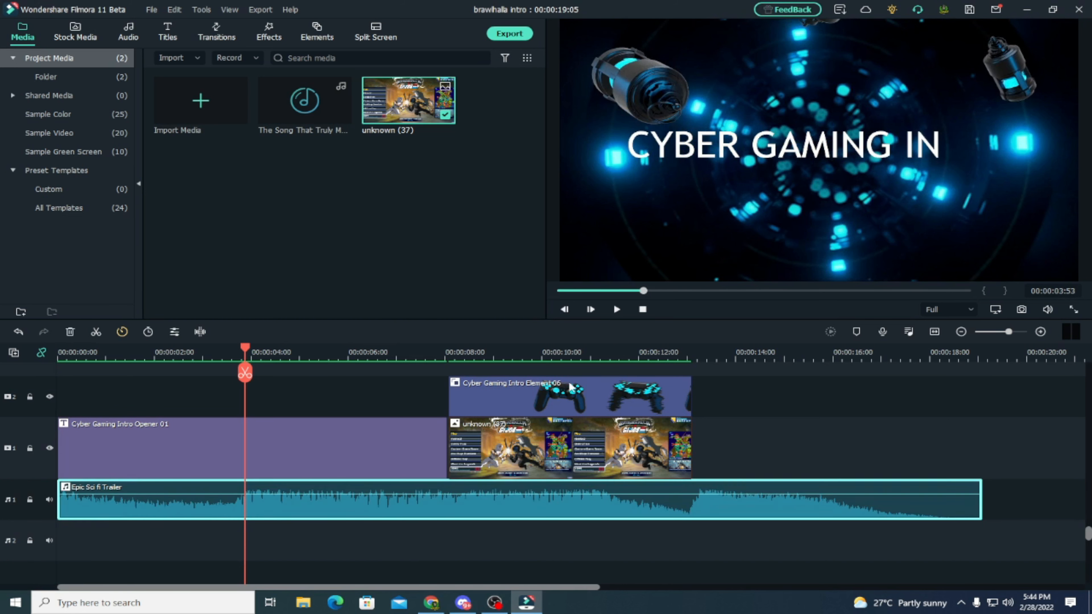
# Shorten the opener title to end at the music beat at 00:00:03:50, and move the image and controller clips up against it
pyautogui.click(643, 309)
pyautogui.press('space')
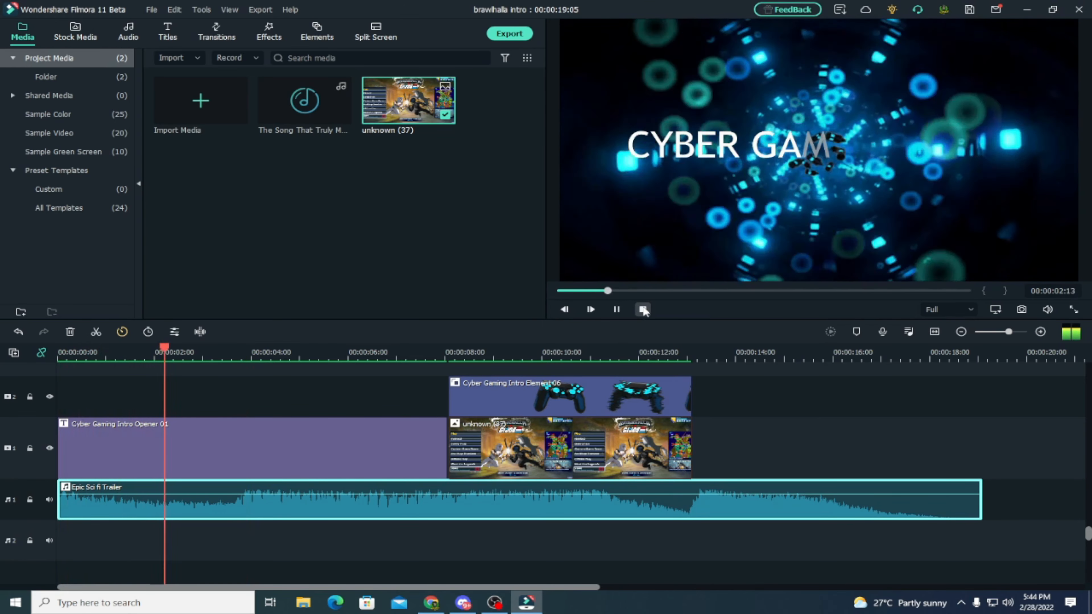
pyautogui.press('space')
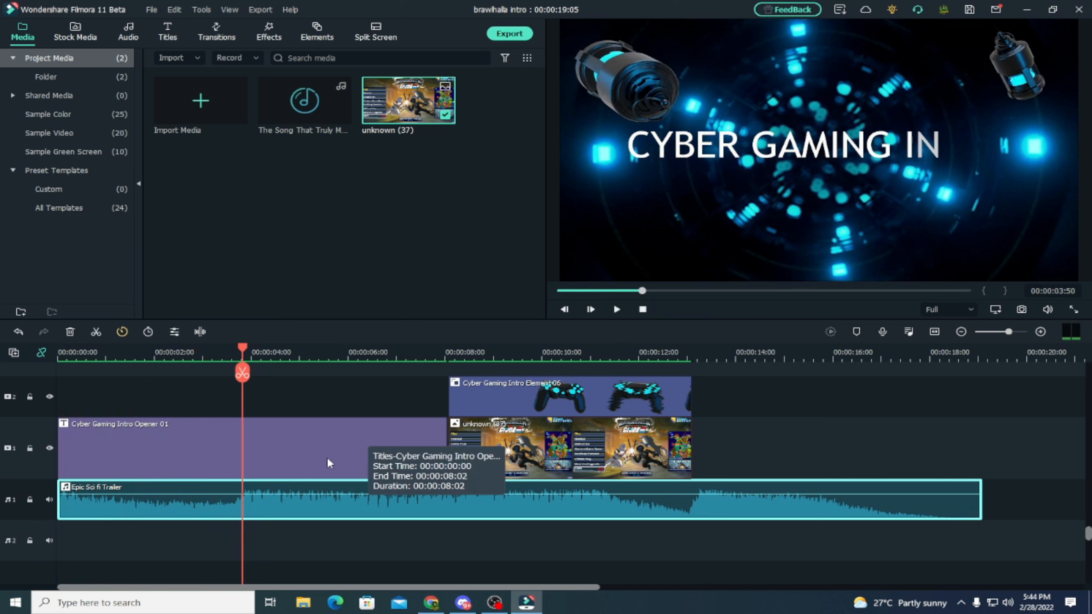
pyautogui.click(366, 434)
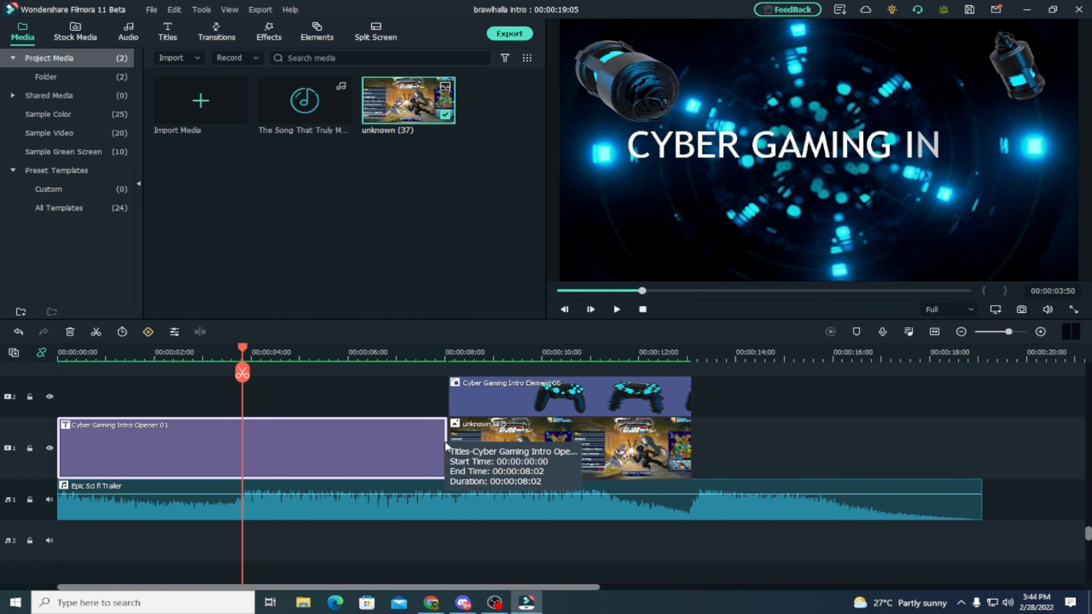
pyautogui.moveTo(445, 441); pyautogui.dragTo(243, 469)
pyautogui.moveTo(731, 411); pyautogui.dragTo(386, 444)
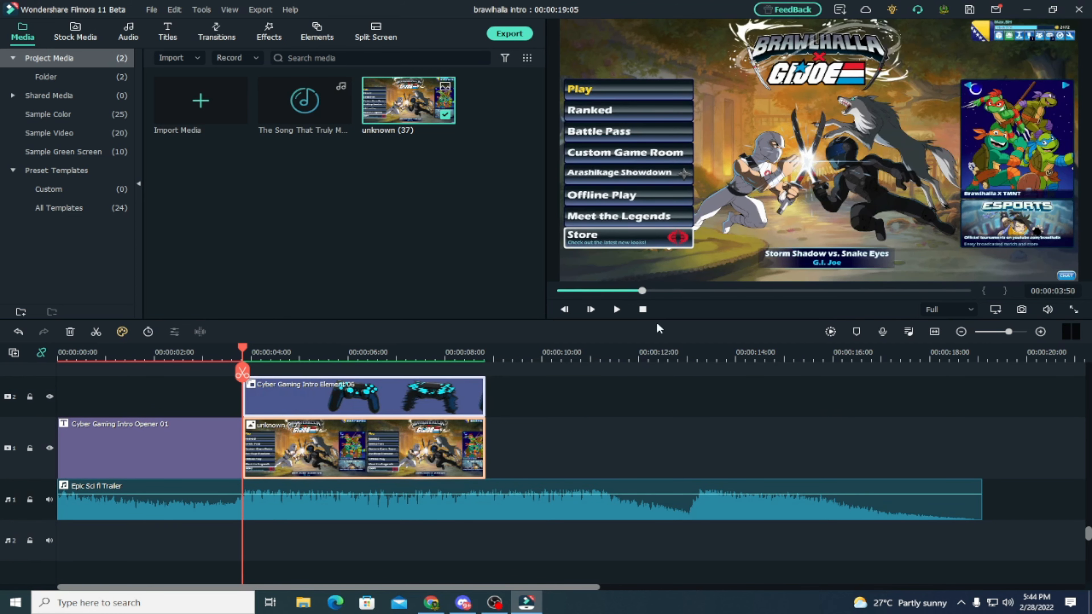
# Play the retimed intro briefly from the start, pause it, and render the timeline preview again
pyautogui.click(643, 309)
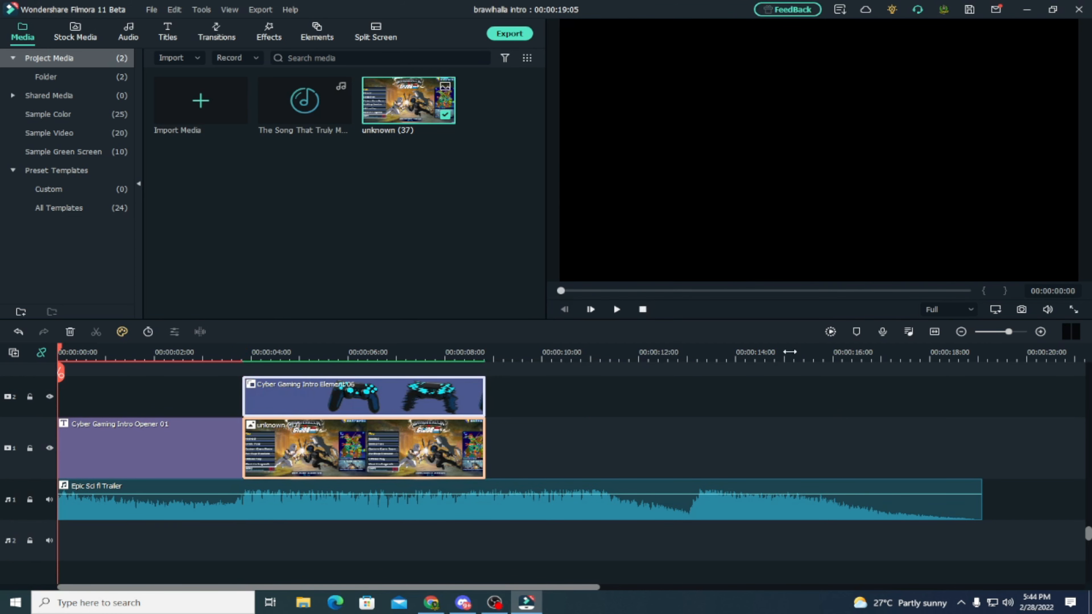
pyautogui.click(616, 310)
pyautogui.press('space')
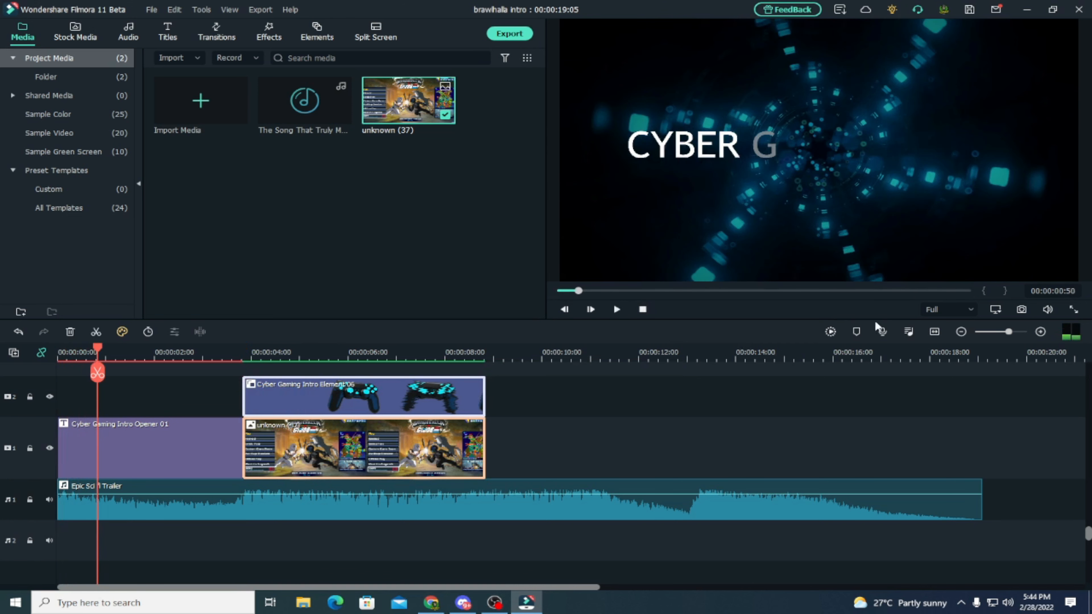
pyautogui.click(835, 331)
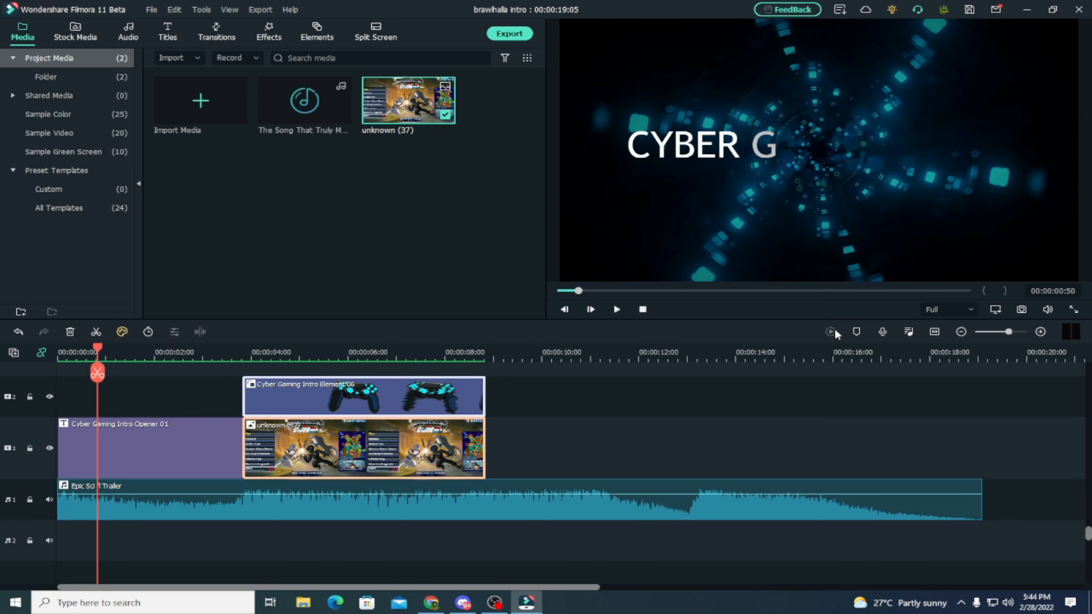
# Play back the retimed intro from the opener title through the controller and game image section
pyautogui.press('space')
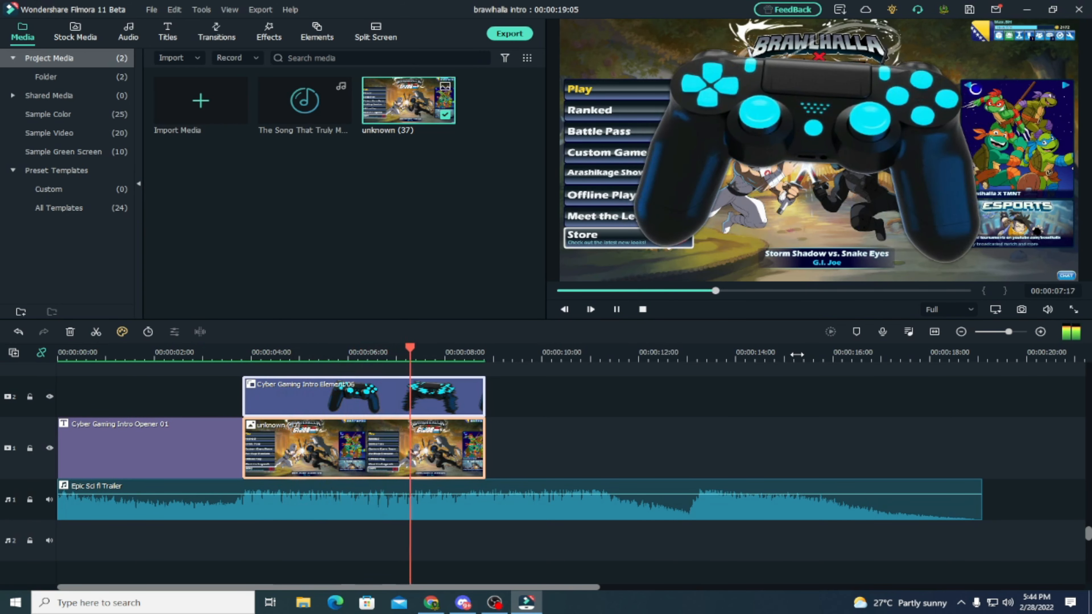
pyautogui.press('space')
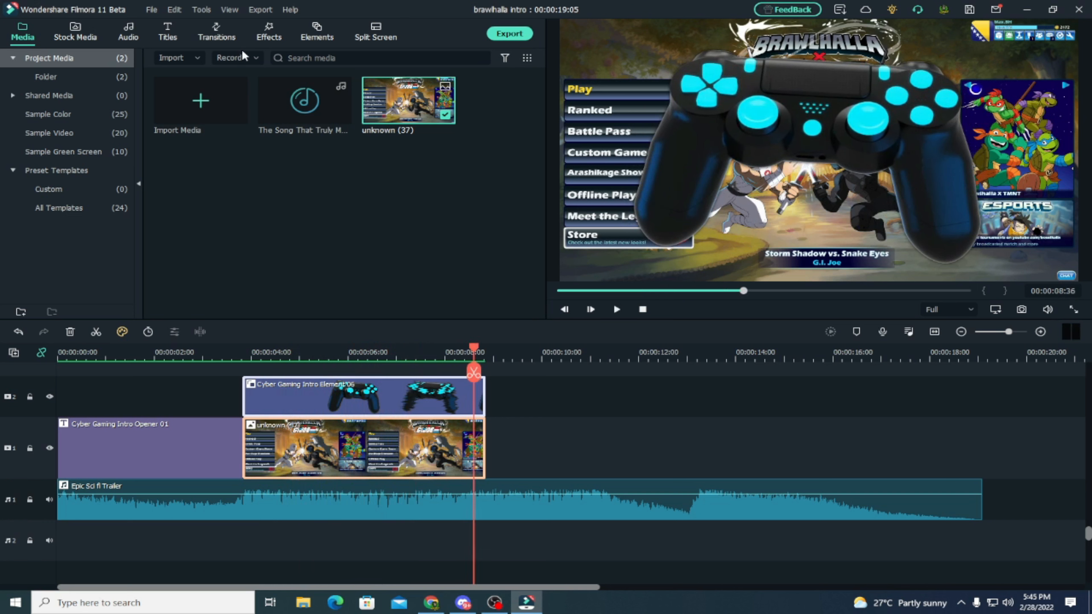
# Search the audio library for "glitch" and add Digital Glitch 01 to the second audio track beneath the game image
pyautogui.click(129, 33)
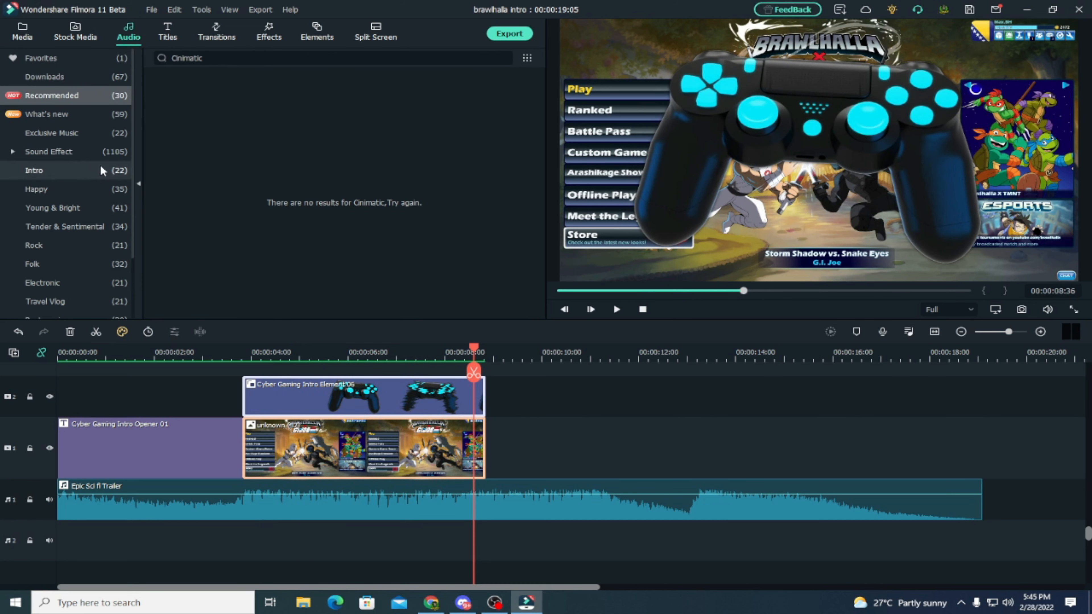
pyautogui.click(231, 62)
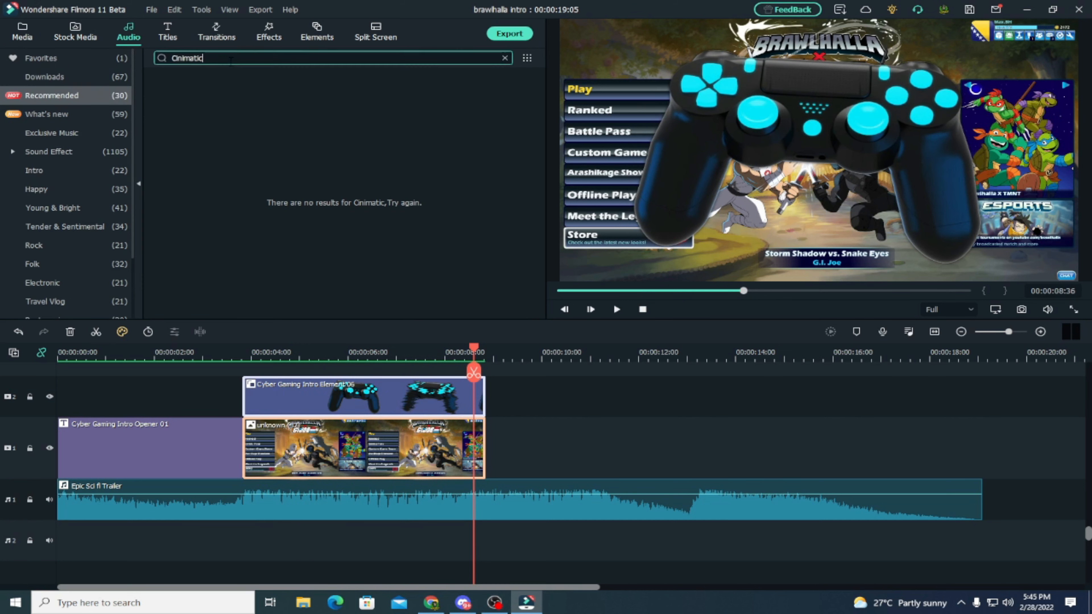
pyautogui.press('BackSpace')
pyautogui.press('BackSpace')
pyautogui.press('BackSpace')
pyautogui.press('BackSpace')
pyautogui.write('glitch')
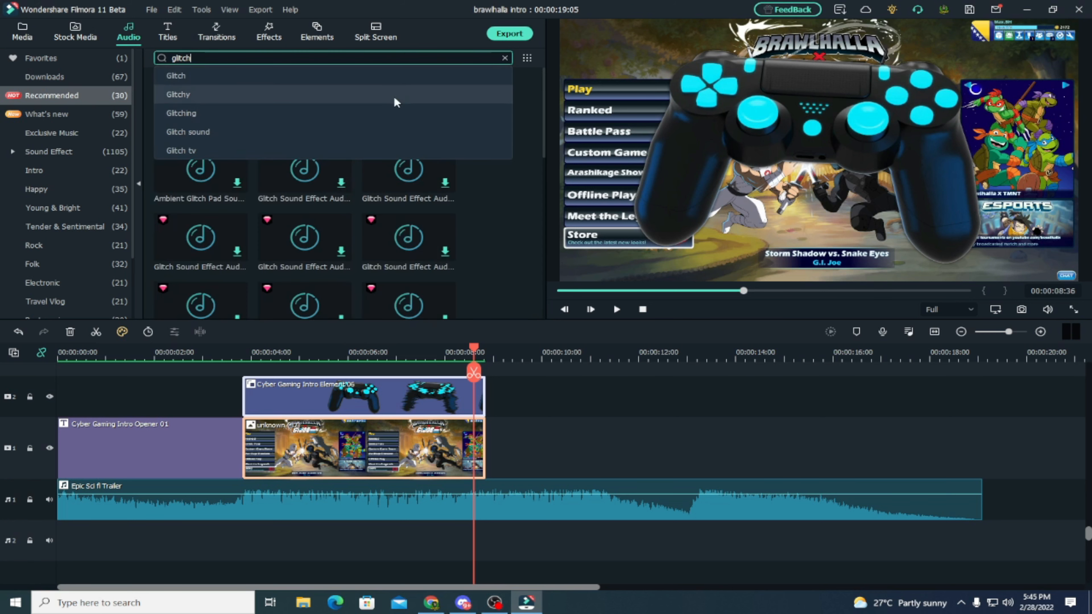
pyautogui.click(512, 229)
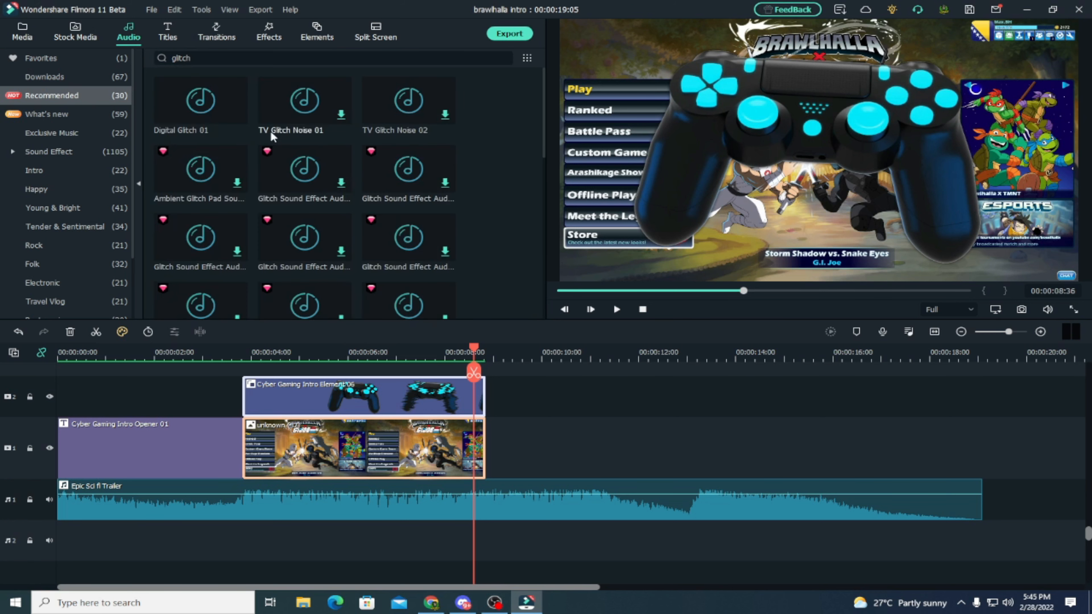
pyautogui.moveTo(193, 109); pyautogui.dragTo(333, 541)
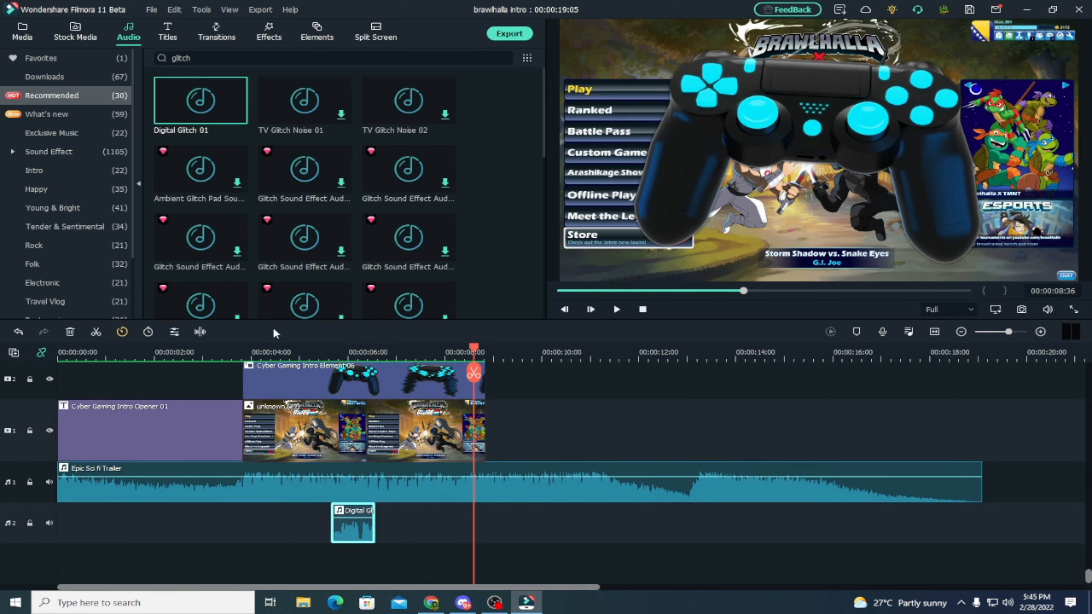
# Find the frame where the controller first glitches and move the Digital Glitch clip to start there, at about 00:00:05:05
pyautogui.click(267, 352)
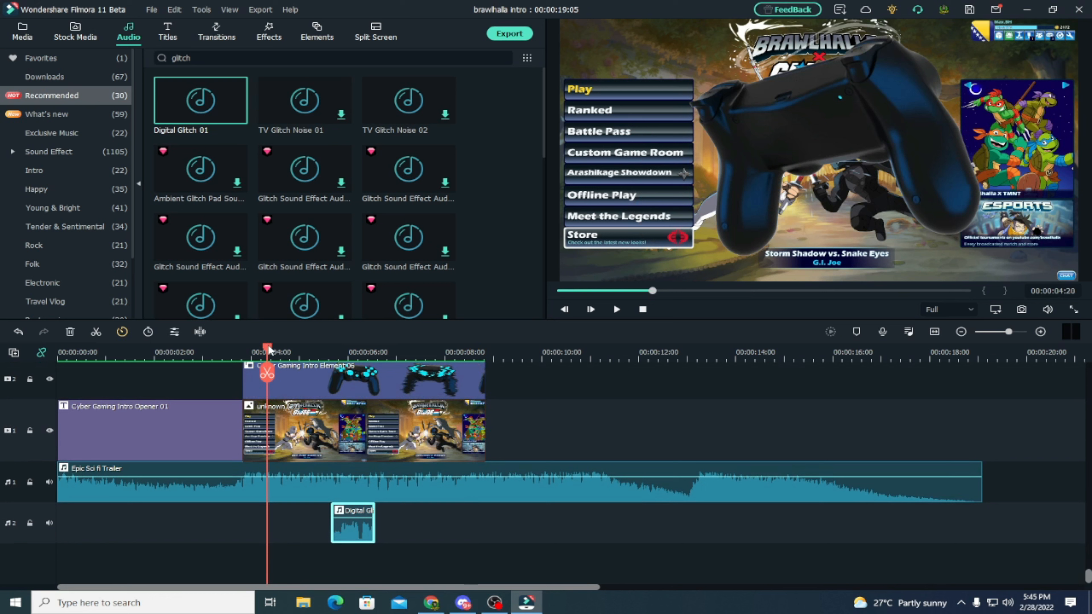
pyautogui.moveTo(288, 361); pyautogui.dragTo(325, 305)
pyautogui.press('Left')
pyautogui.press('Left')
pyautogui.press('Left')
pyautogui.press('Left')
pyautogui.press('Left')
pyautogui.press('Left')
pyautogui.press('Left')
pyautogui.press('Left')
pyautogui.press('Left')
pyautogui.press('Left')
pyautogui.press('Left')
pyautogui.press('Left')
pyautogui.press('Left')
pyautogui.press('Left')
pyautogui.press('Left')
pyautogui.press('Left')
pyautogui.press('Left')
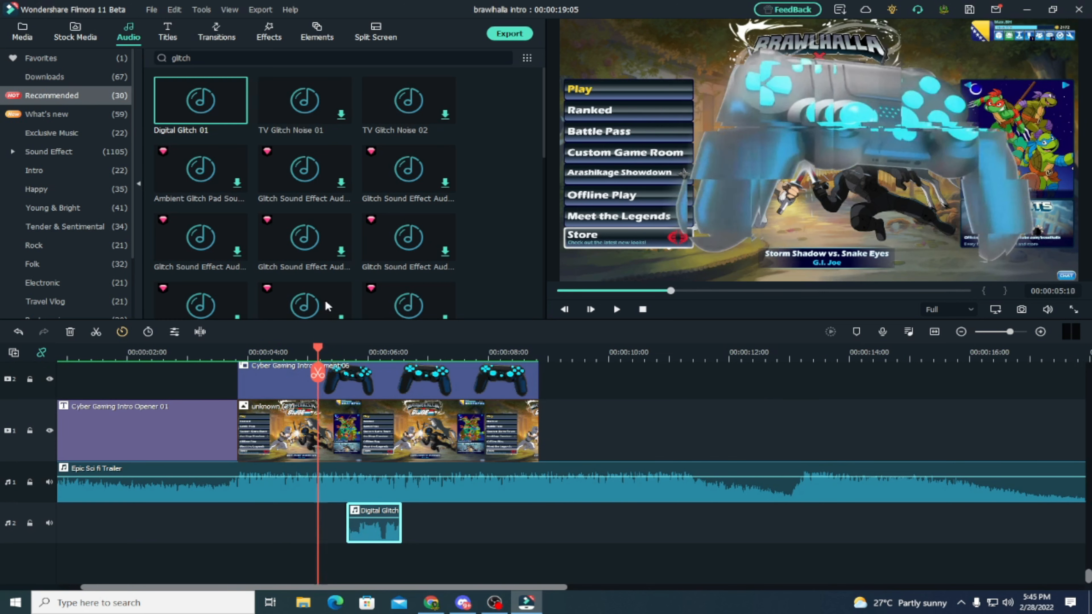
pyautogui.press('Right')
pyautogui.press('Right')
pyautogui.press('Right')
pyautogui.press('Right')
pyautogui.press('Right')
pyautogui.press('Right')
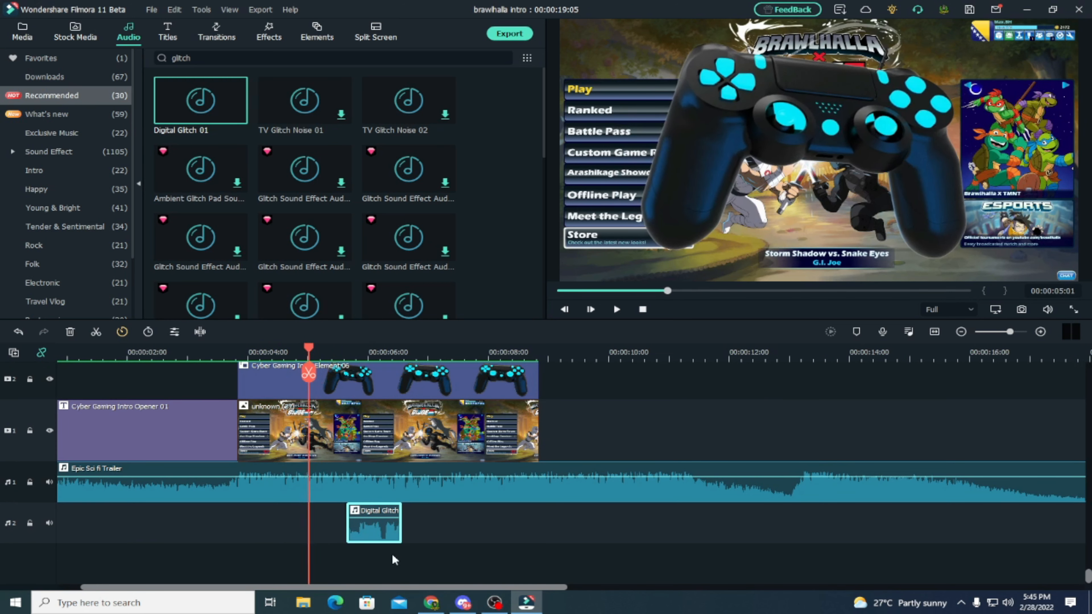
pyautogui.press('Right')
pyautogui.press('Right')
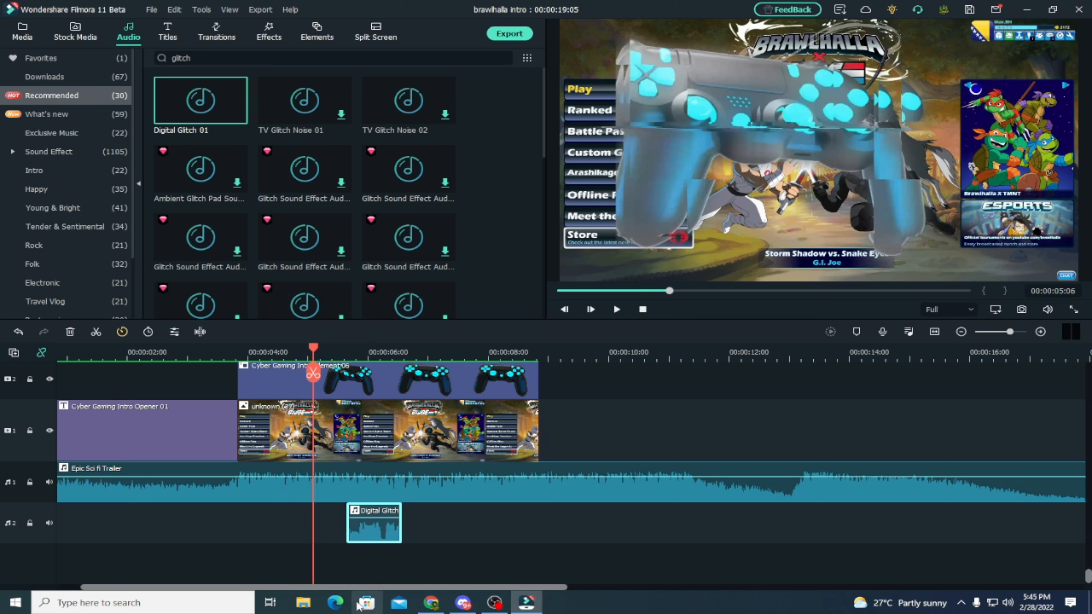
pyautogui.moveTo(368, 521); pyautogui.dragTo(334, 520)
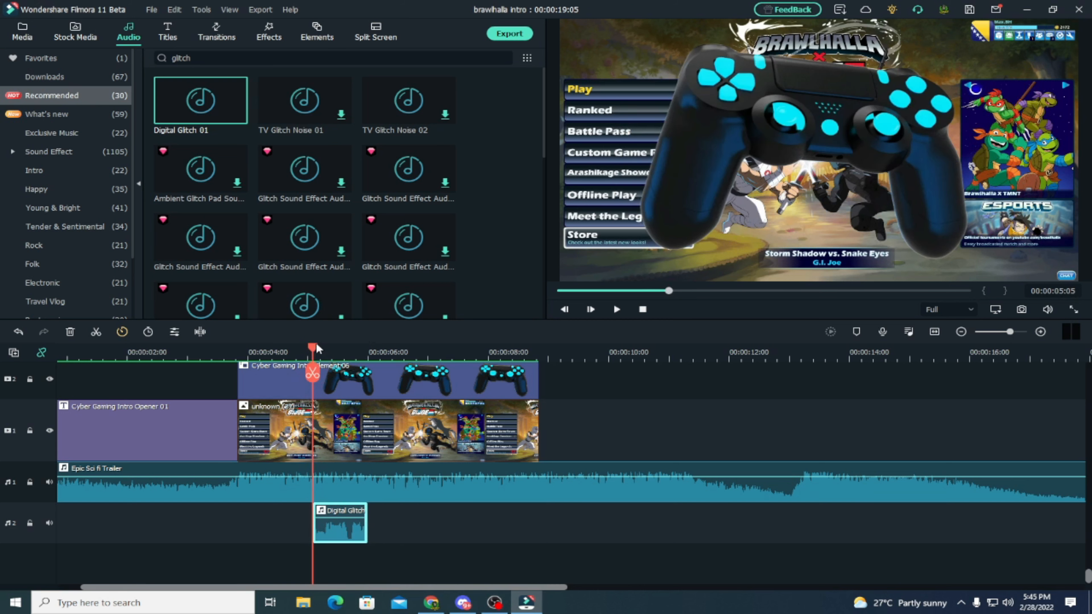
# Add a second Digital Glitch 01 sound to the same audio track, starting at 00:00:06:46
pyautogui.moveTo(317, 348); pyautogui.dragTo(415, 389)
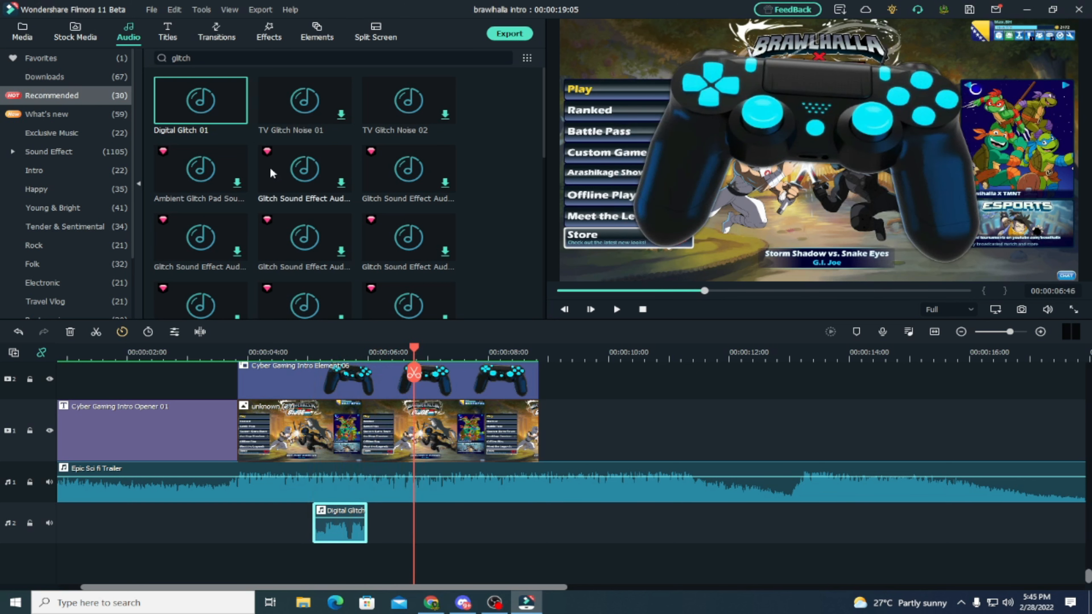
pyautogui.moveTo(212, 106); pyautogui.dragTo(415, 514)
# Apply Color Match to the game image, using the opener title frame at 00:00:03:22 as the reference
pyautogui.rightClick(419, 424)
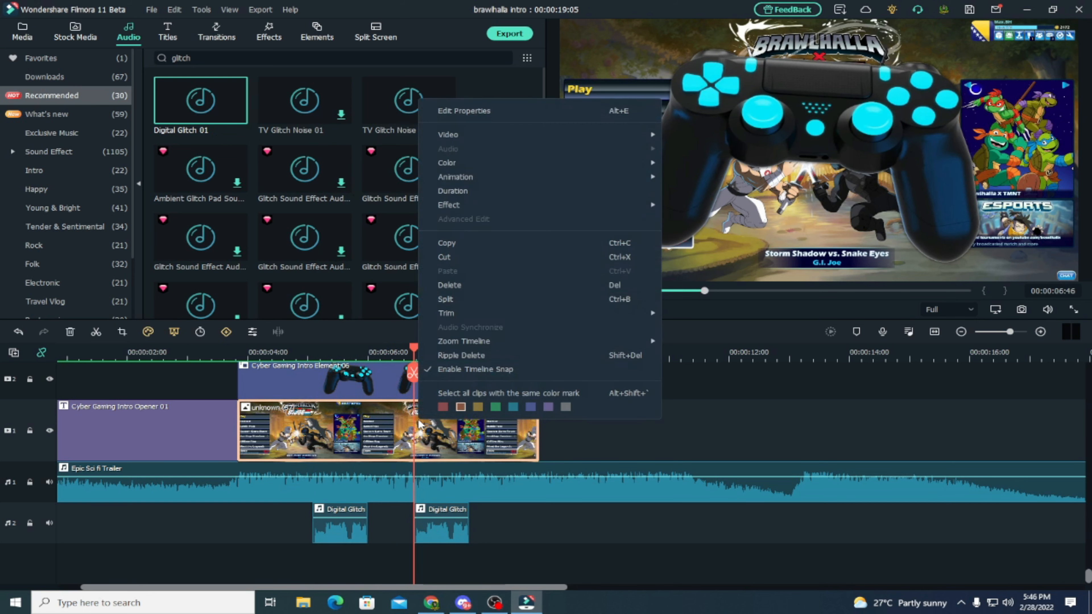
pyautogui.moveTo(532, 169)
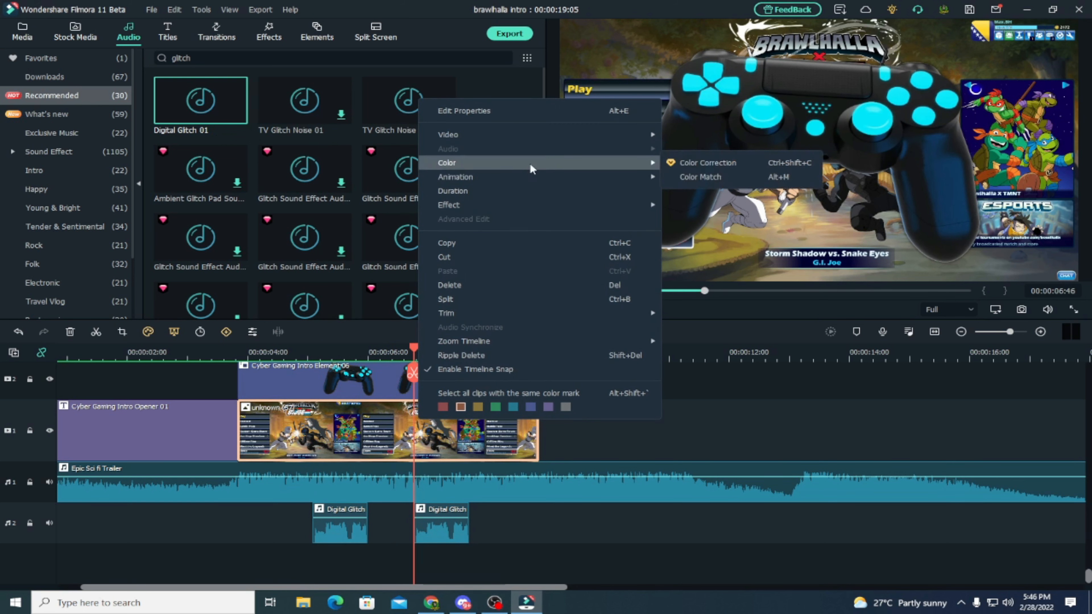
pyautogui.click(708, 177)
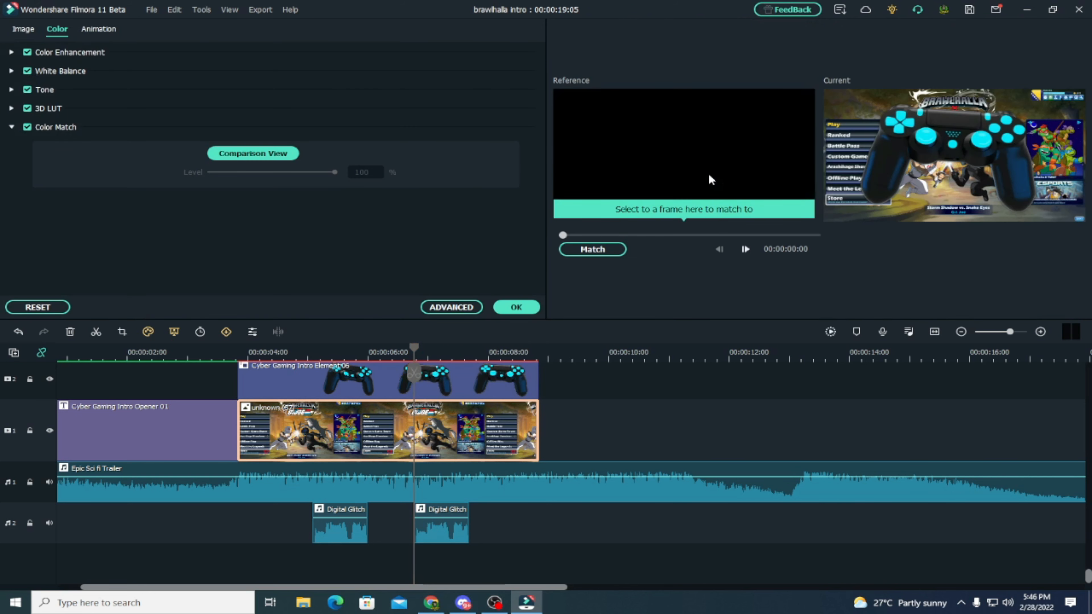
pyautogui.moveTo(564, 235); pyautogui.dragTo(610, 266)
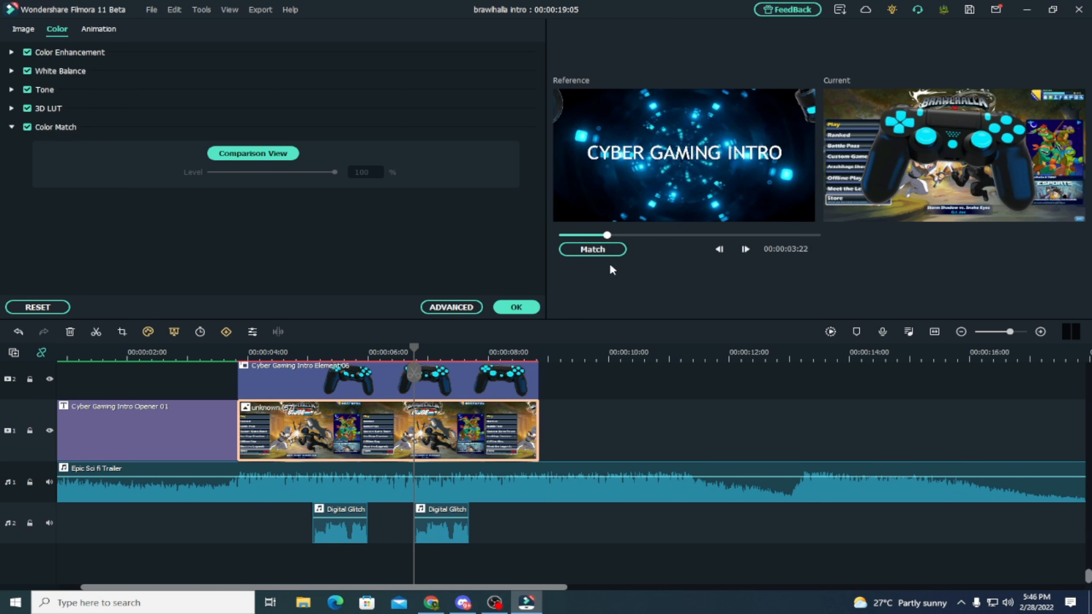
pyautogui.click(595, 249)
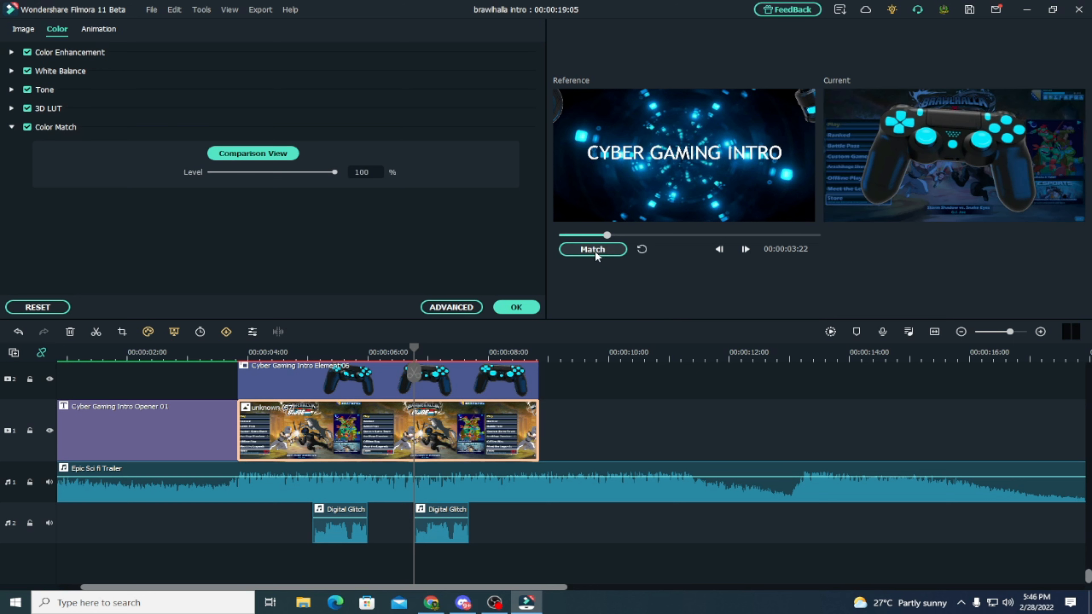
pyautogui.click(513, 310)
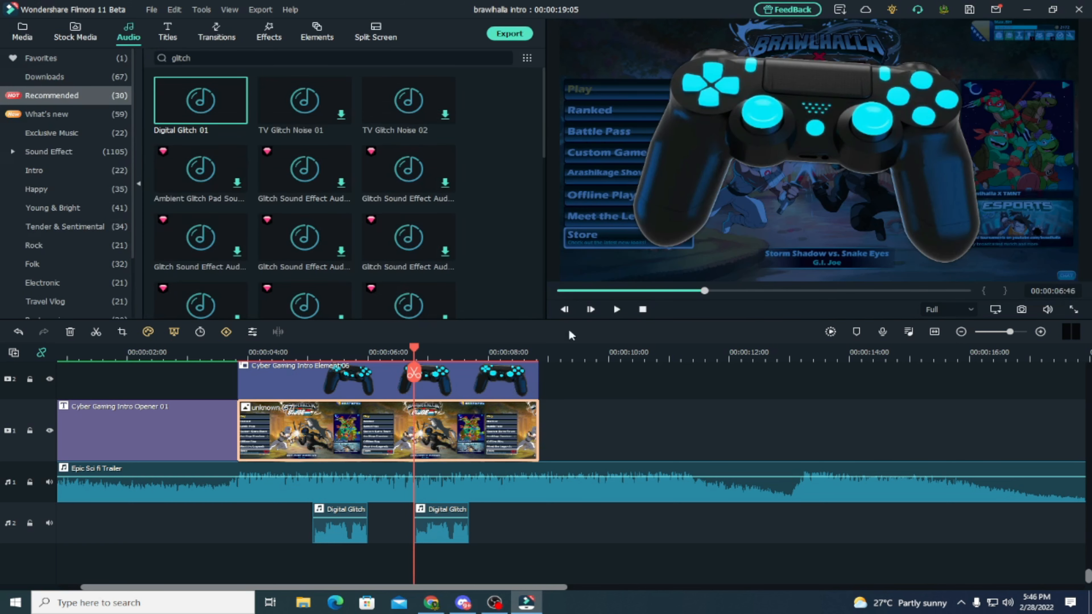
# Shrink the controller element slightly and reposition it near the centre of the frame
pyautogui.doubleClick(605, 66)
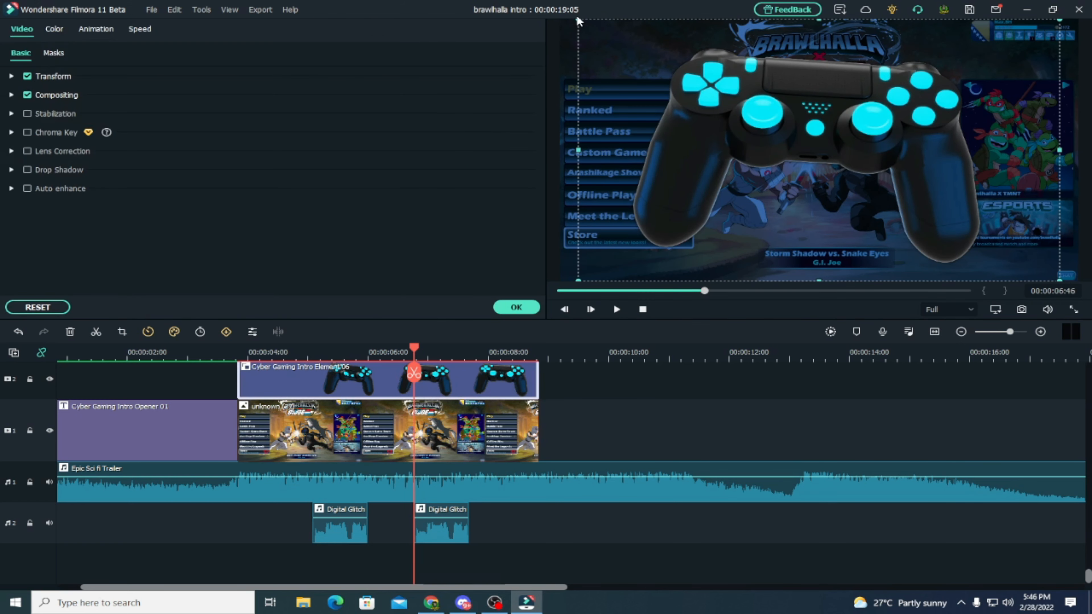
pyautogui.moveTo(589, 26); pyautogui.dragTo(626, 47)
pyautogui.moveTo(881, 165); pyautogui.dragTo(873, 156)
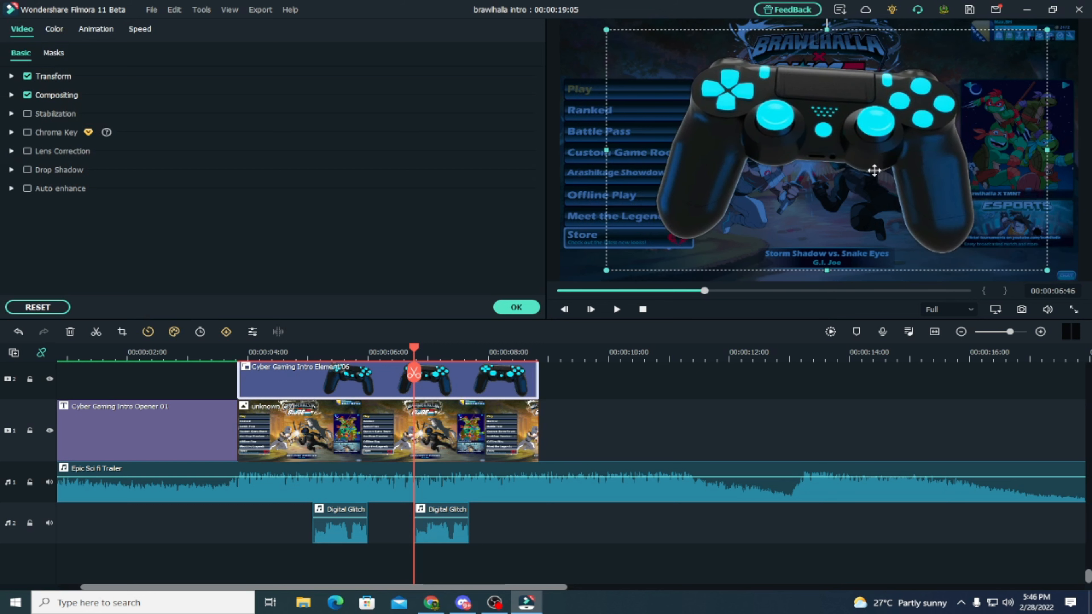
pyautogui.click(517, 307)
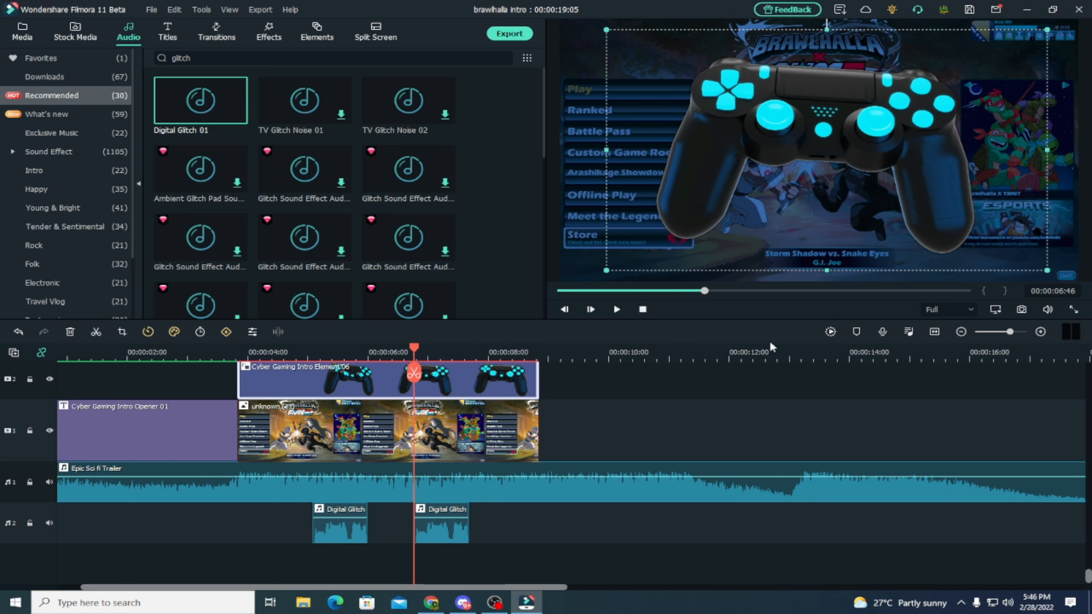
# Render the timeline preview and return the playhead to the start of the timeline
pyautogui.click(830, 331)
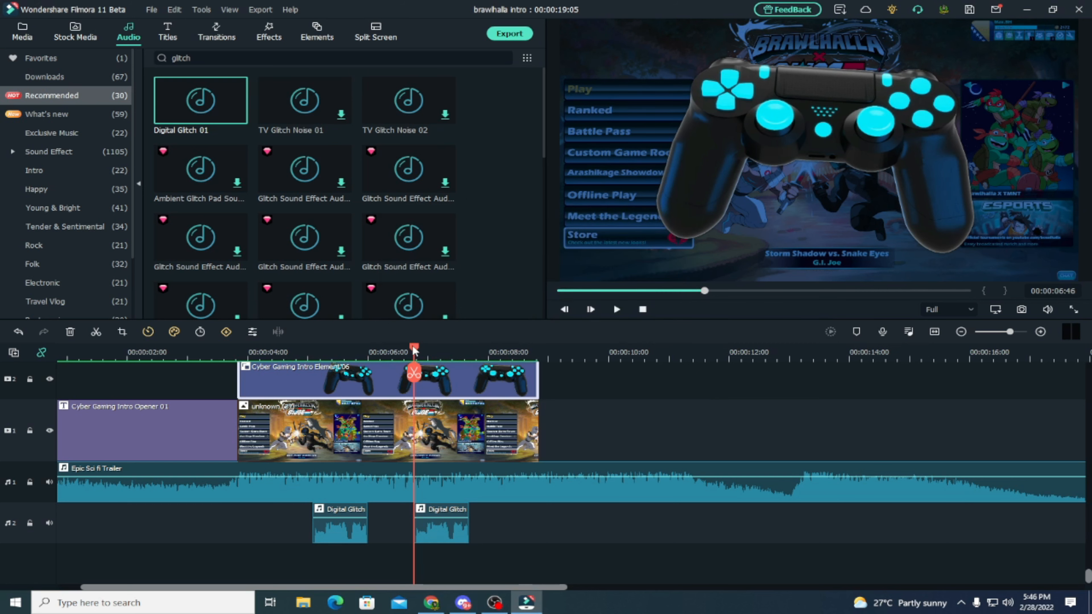
pyautogui.moveTo(413, 351); pyautogui.dragTo(13, 352)
pyautogui.click(126, 440)
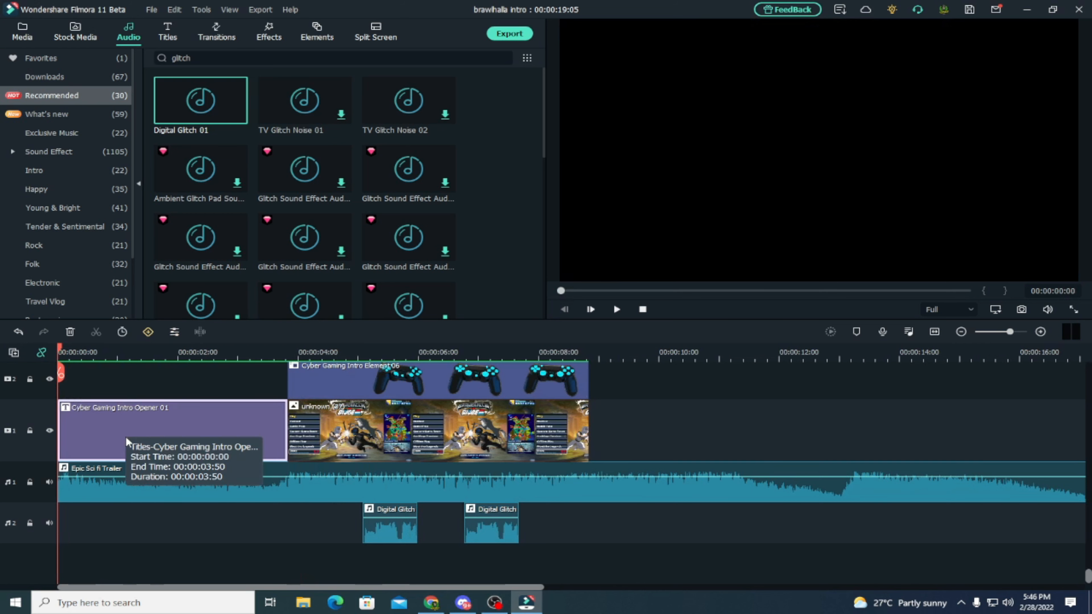
pyautogui.doubleClick(181, 438)
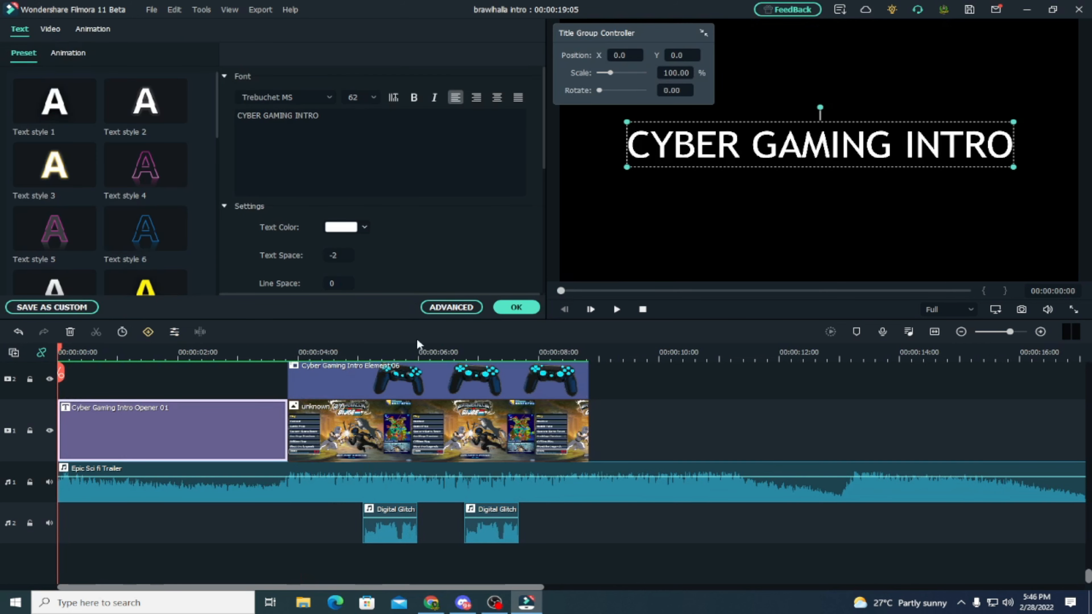
pyautogui.click(528, 313)
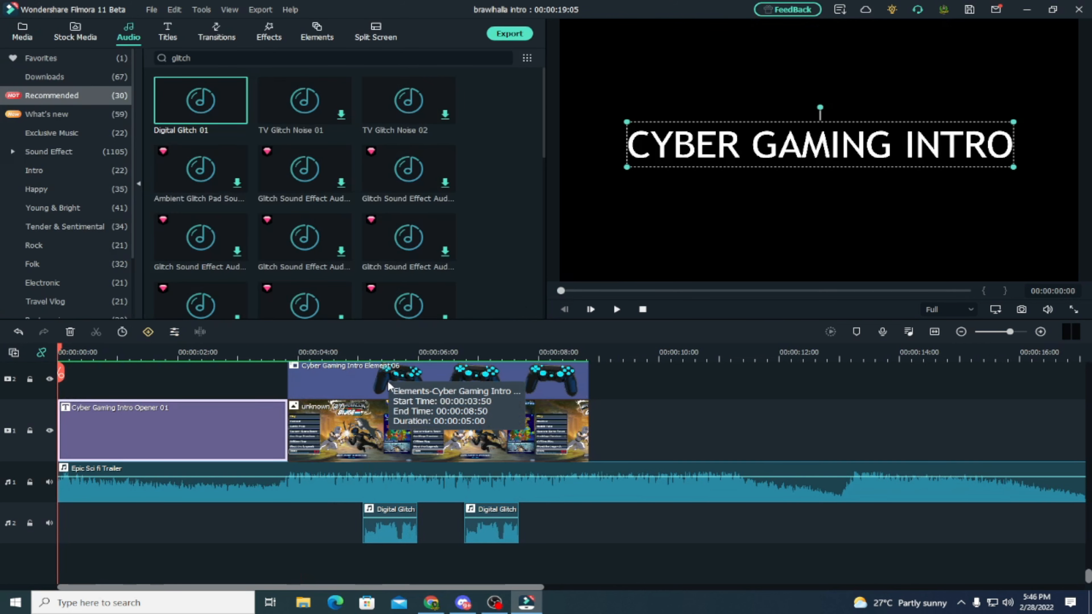
# Open the opener title in the advanced text editor and replace its first CYBER GAMING INTRO text with "Noob Squad"
pyautogui.doubleClick(217, 440)
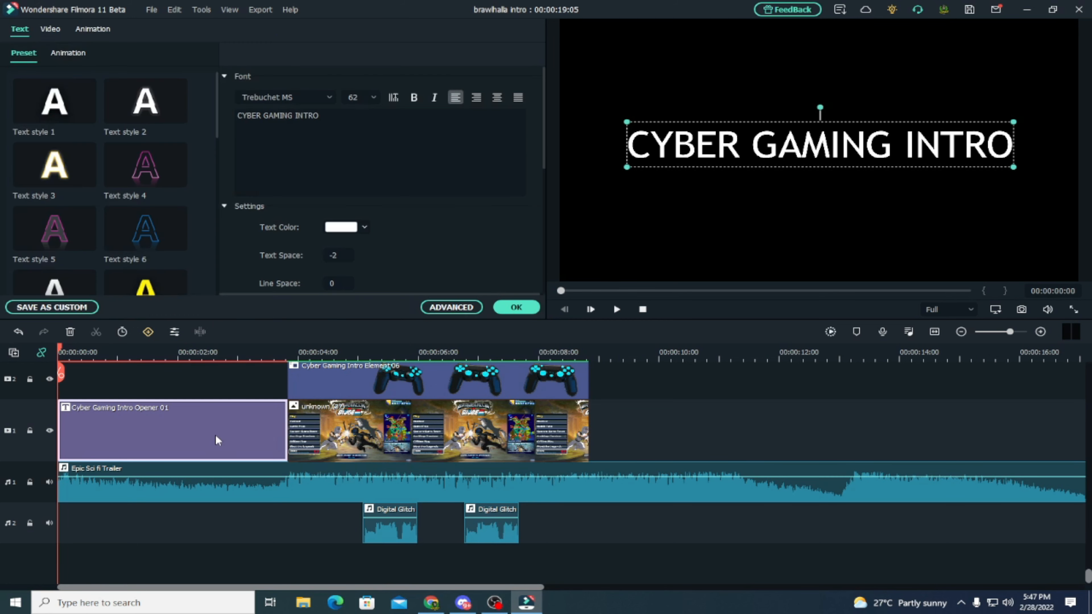
pyautogui.click(459, 309)
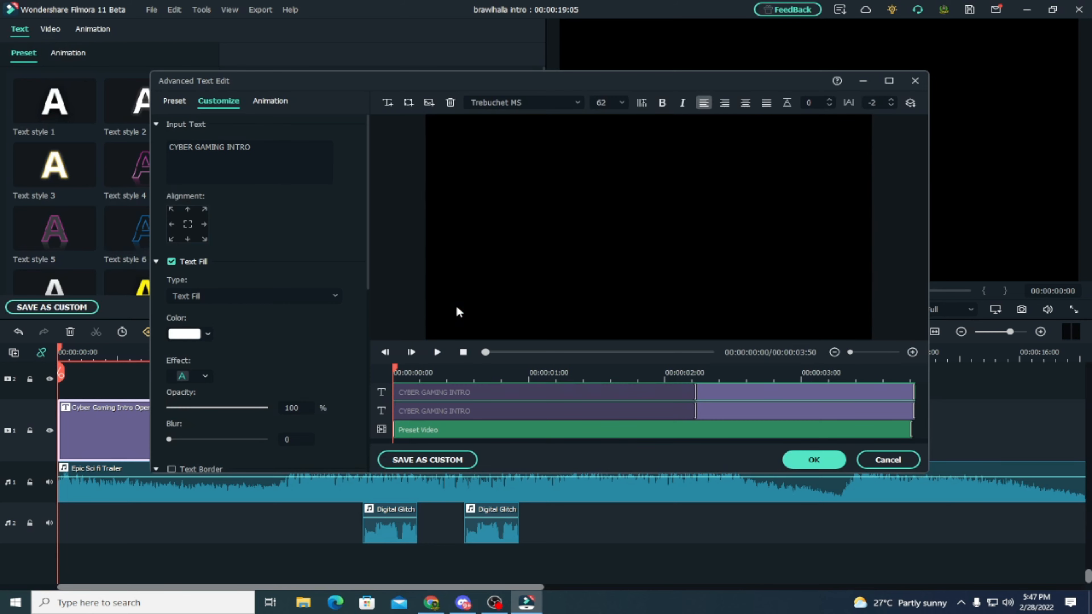
pyautogui.click(304, 167)
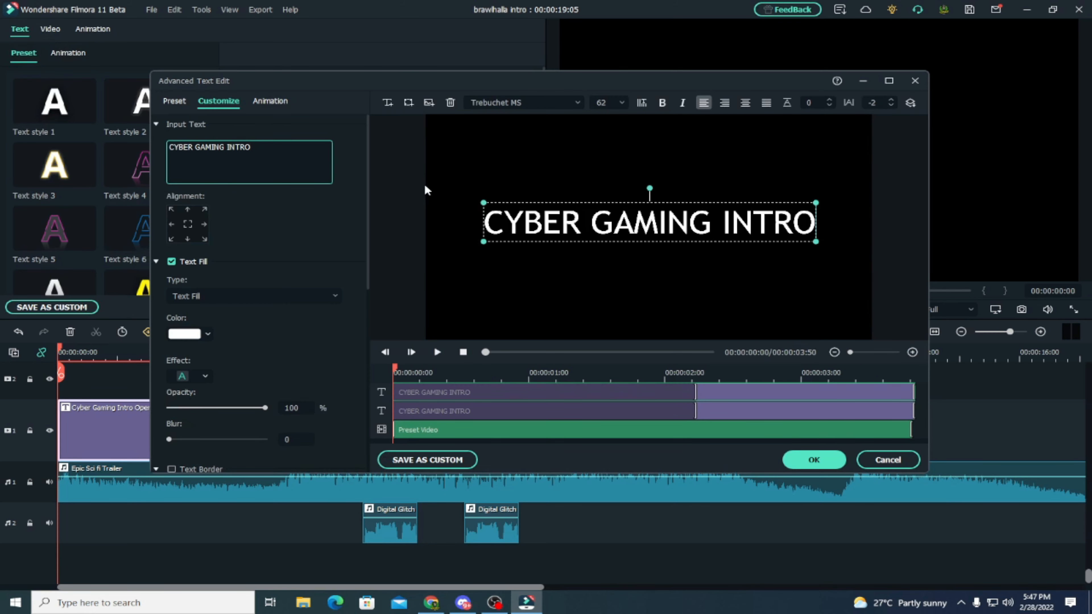
pyautogui.press('BackSpace')
pyautogui.press('BackSpace')
pyautogui.press('BackSpace')
pyautogui.press('BackSpace')
pyautogui.press('BackSpace')
pyautogui.press('BackSpace')
pyautogui.press('BackSpace')
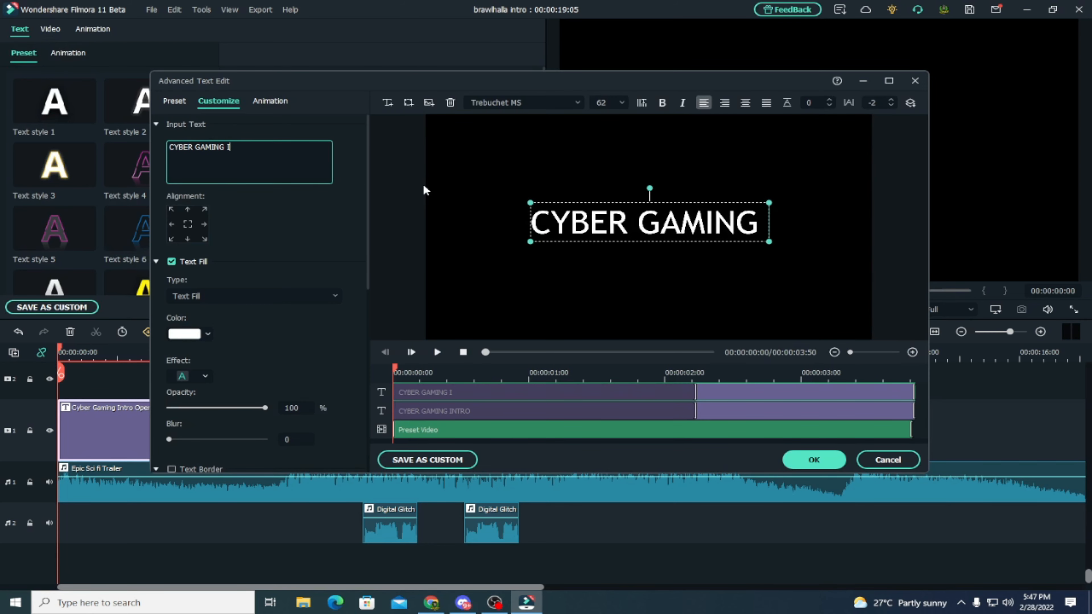
pyautogui.press('BackSpace')
pyautogui.press('BackSpace')
pyautogui.press('BackSpace')
pyautogui.press('BackSpace')
pyautogui.press('BackSpace')
pyautogui.press('BackSpace')
pyautogui.press('BackSpace')
pyautogui.press('BackSpace')
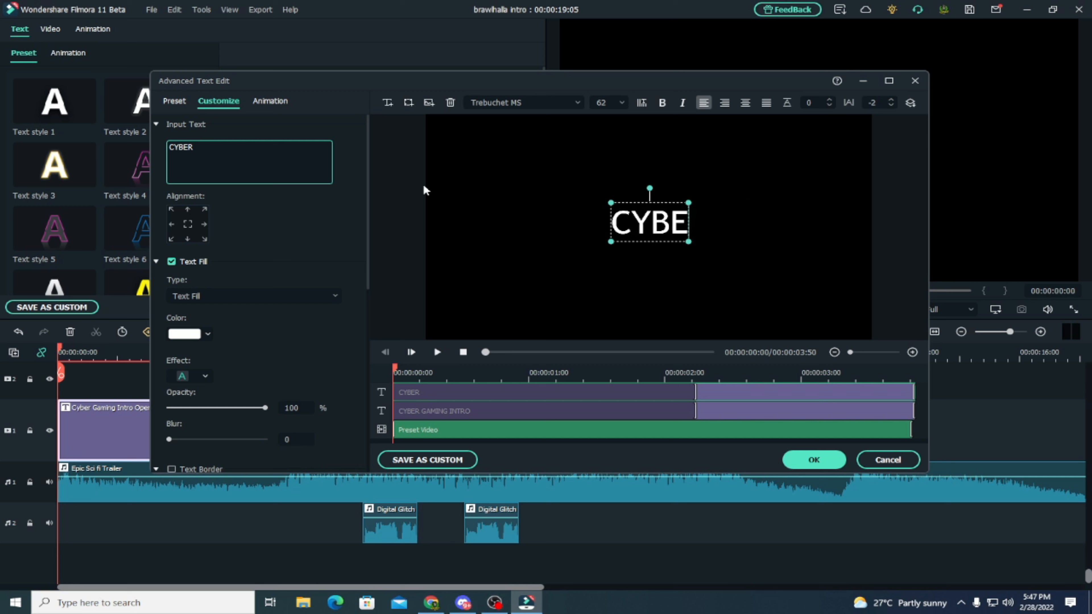
pyautogui.press('BackSpace')
pyautogui.press('BackSpace')
pyautogui.write('noob')
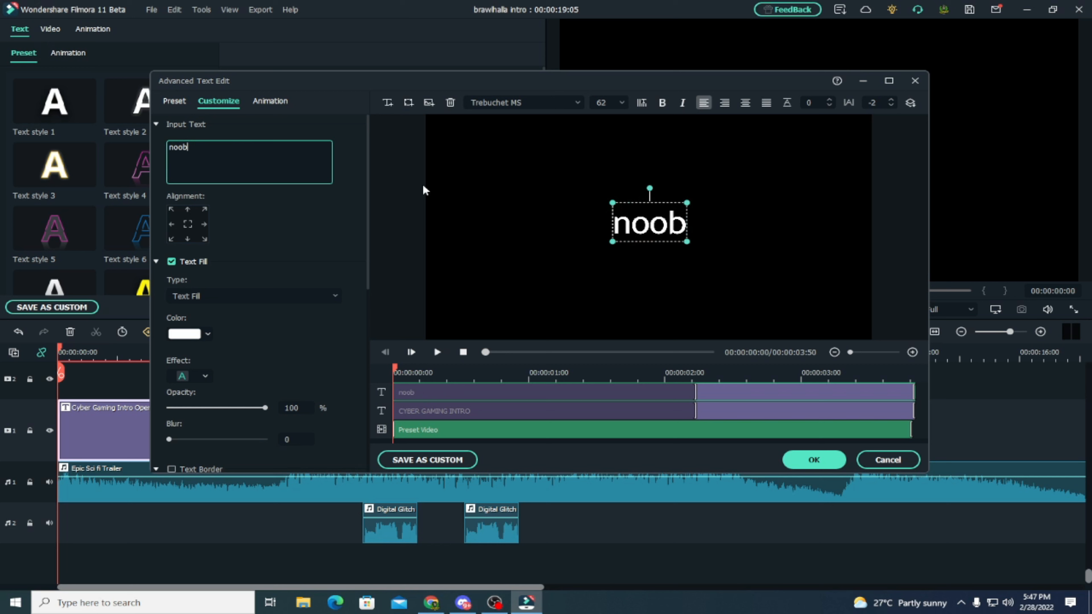
pyautogui.press('BackSpace')
pyautogui.press('BackSpace')
pyautogui.press('BackSpace')
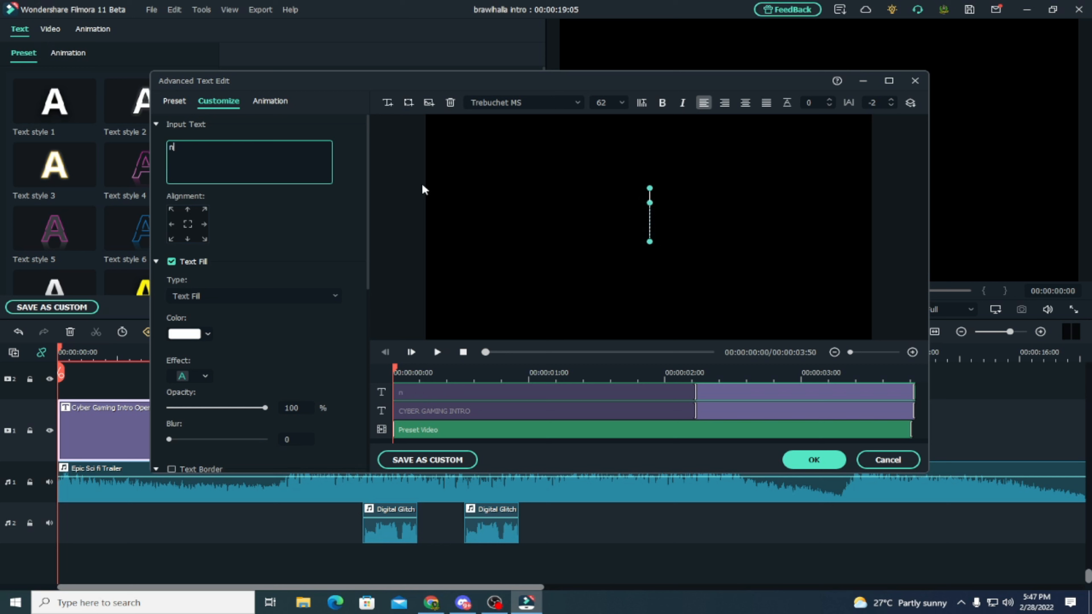
pyautogui.write('Noob')
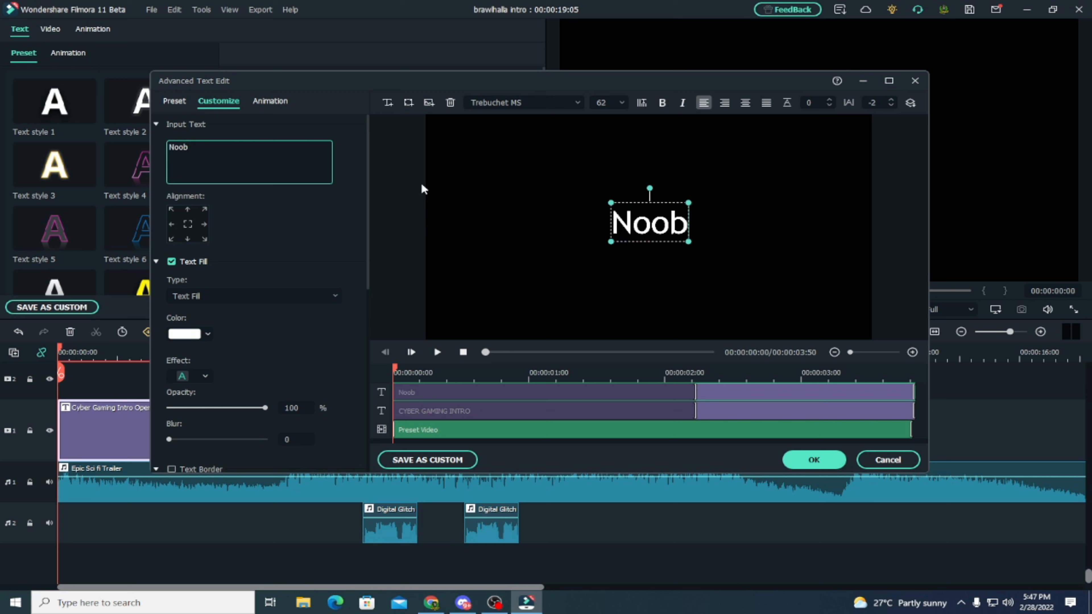
pyautogui.write(' S')
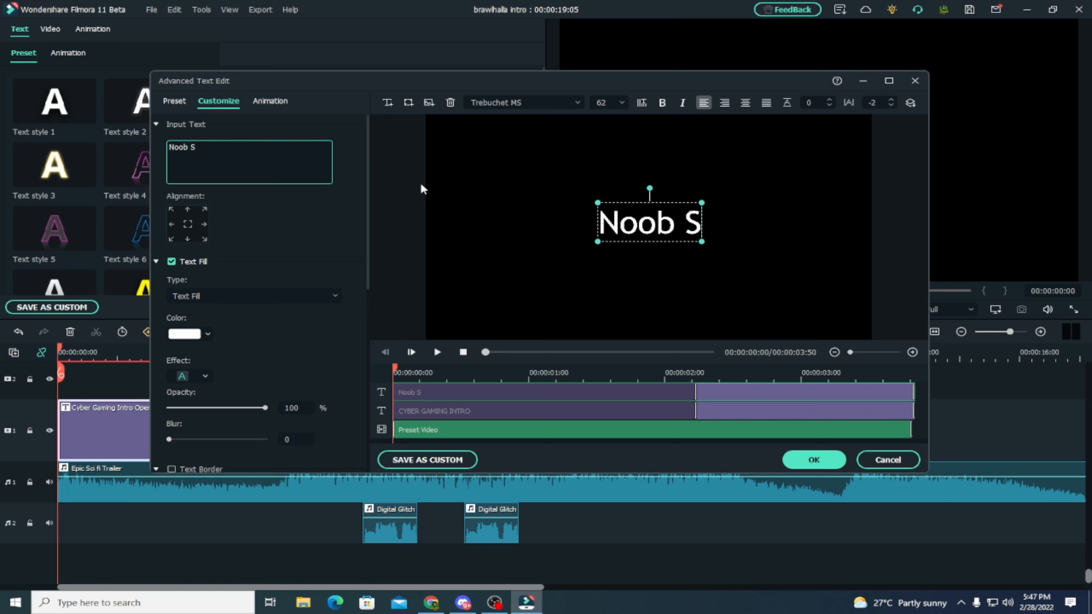
pyautogui.write('quadf')
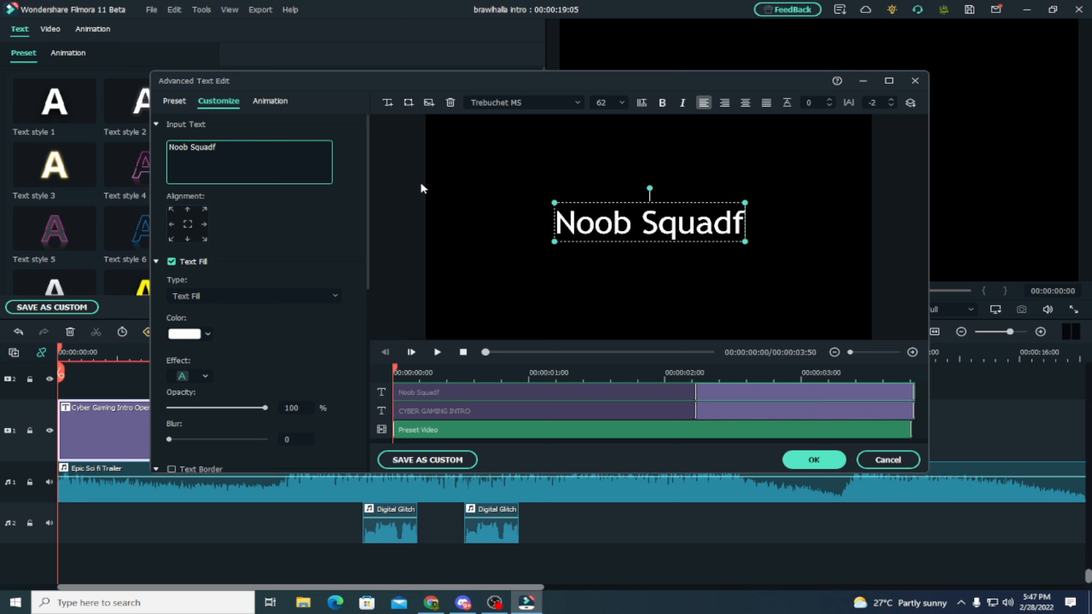